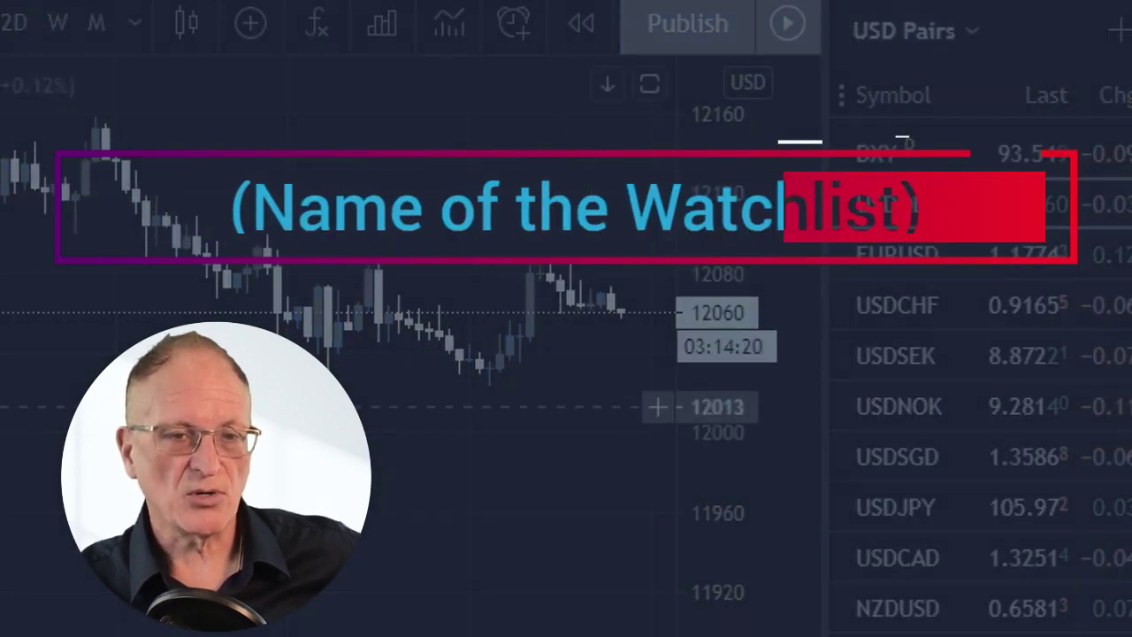
- Start a new watchlist and enter the name 'U.S. Dollar Pairs'
click(971, 35)
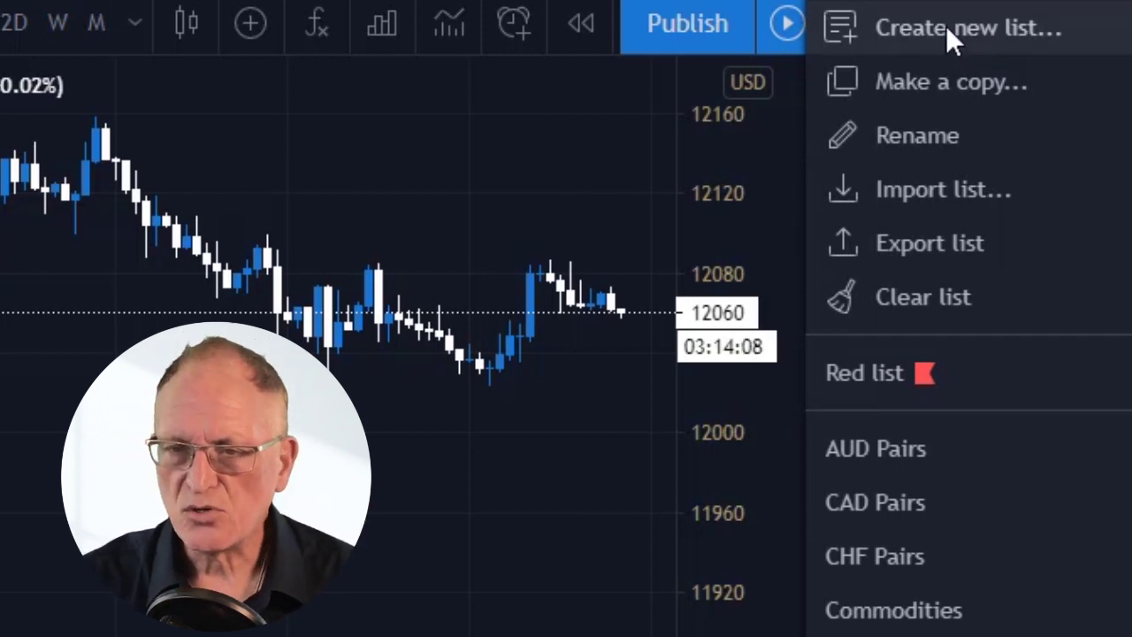
key(Escape)
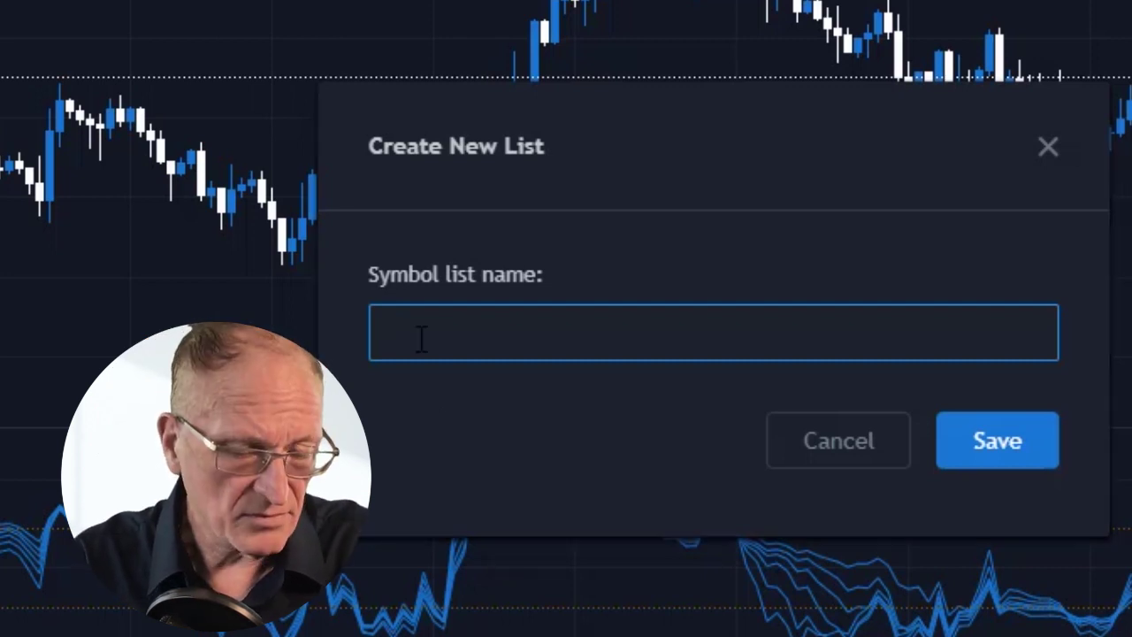
text(U.S)
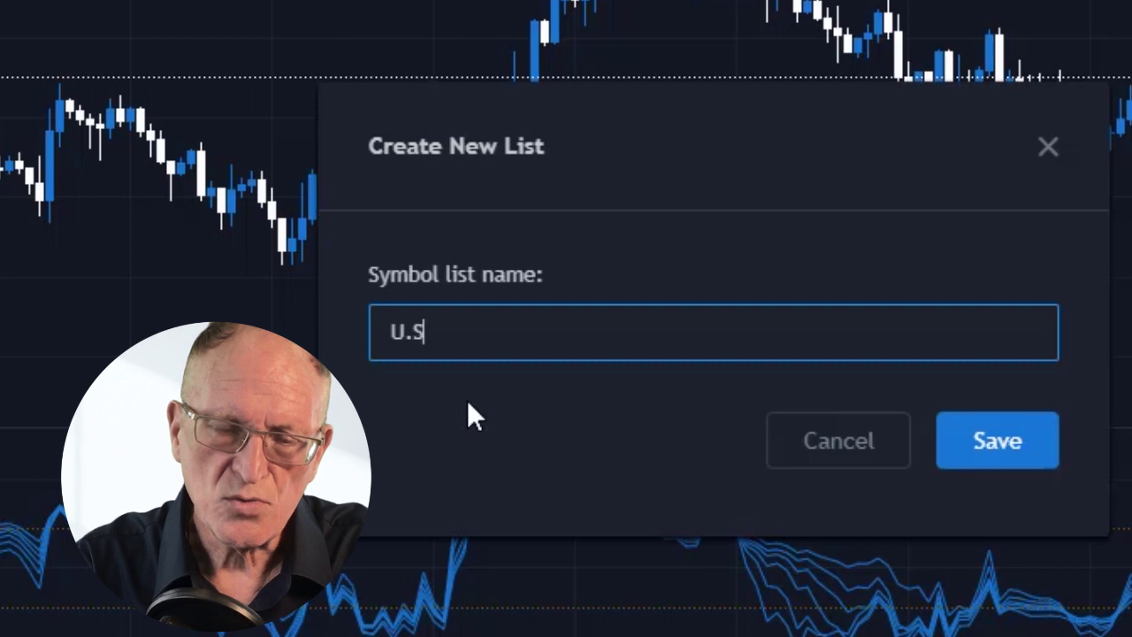
text(. Dollar Pairs)
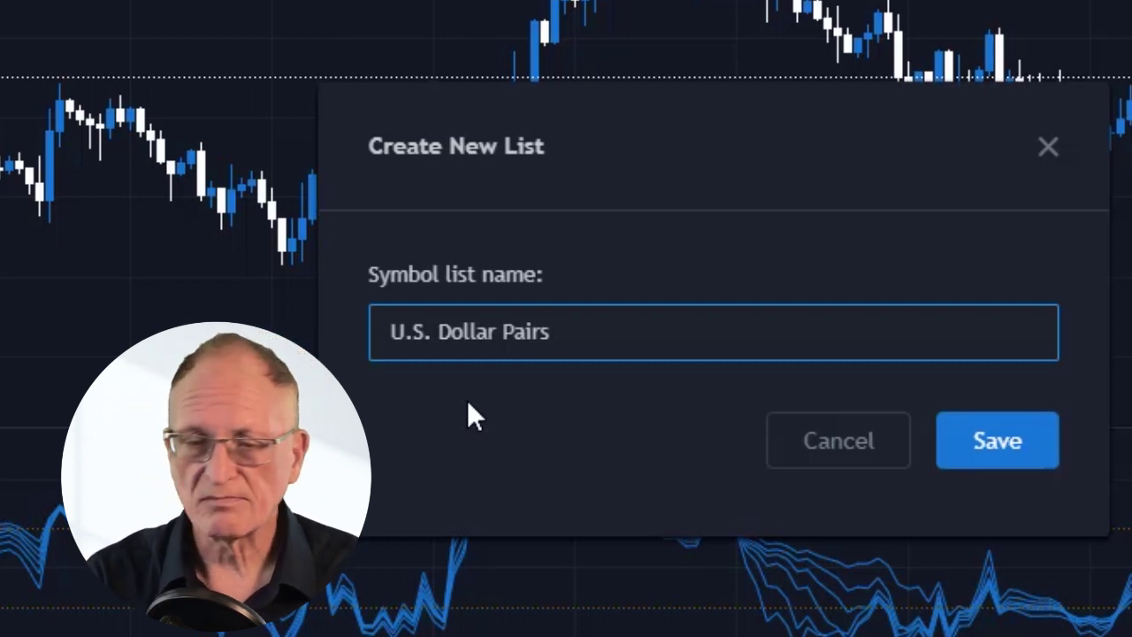
click(992, 451)
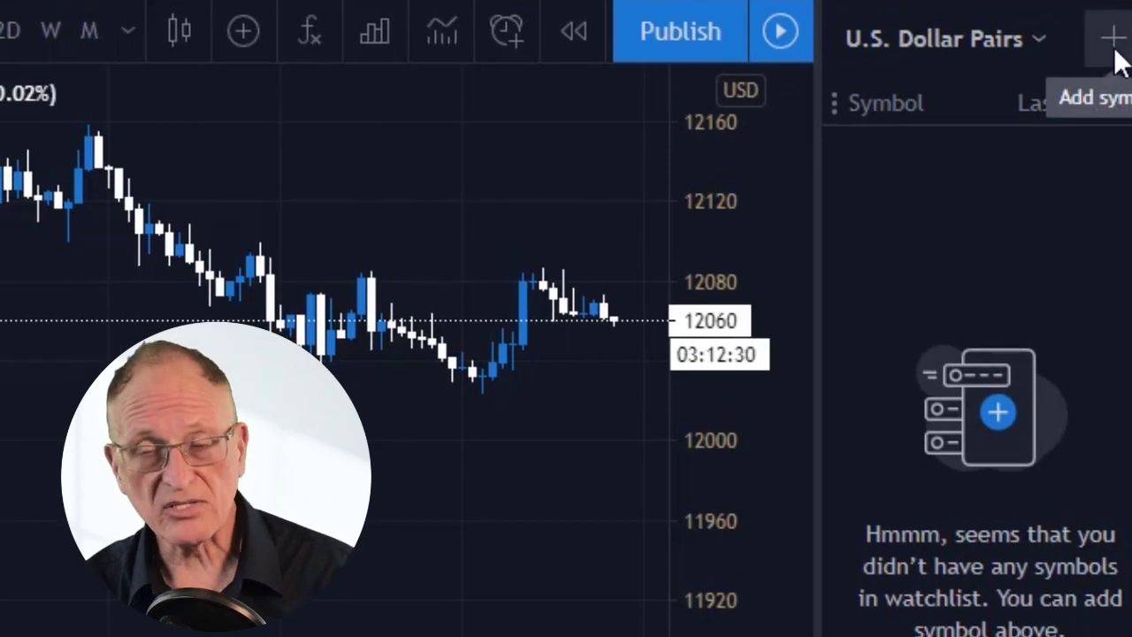
- Add DXY to the U.S. Dollar Pairs watchlist and show it on the chart
click(1111, 52)
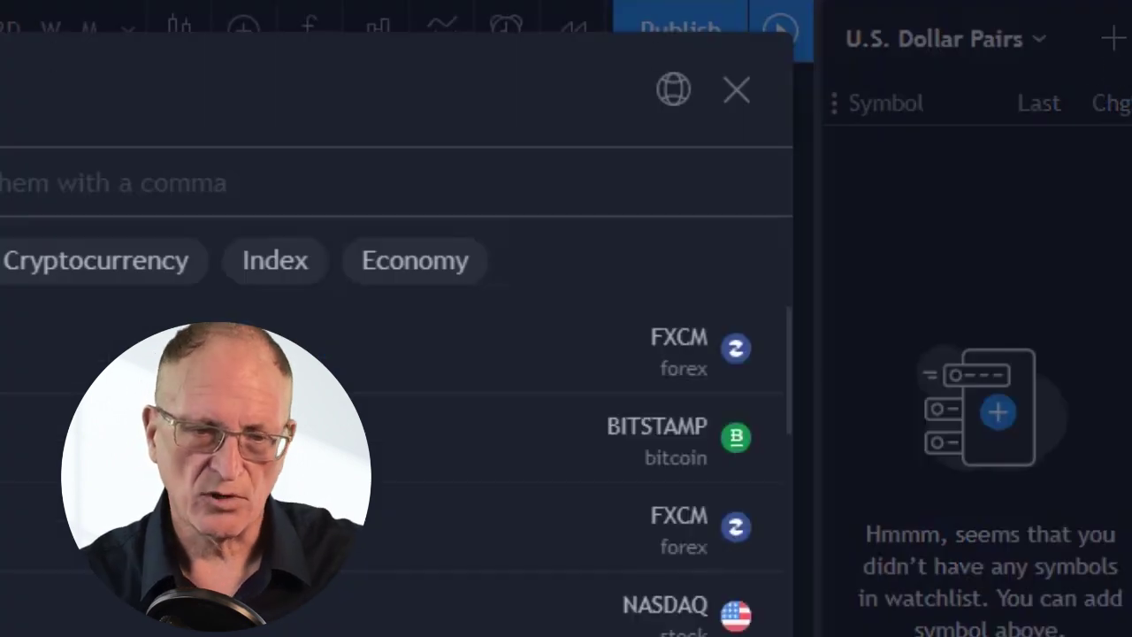
text(e)
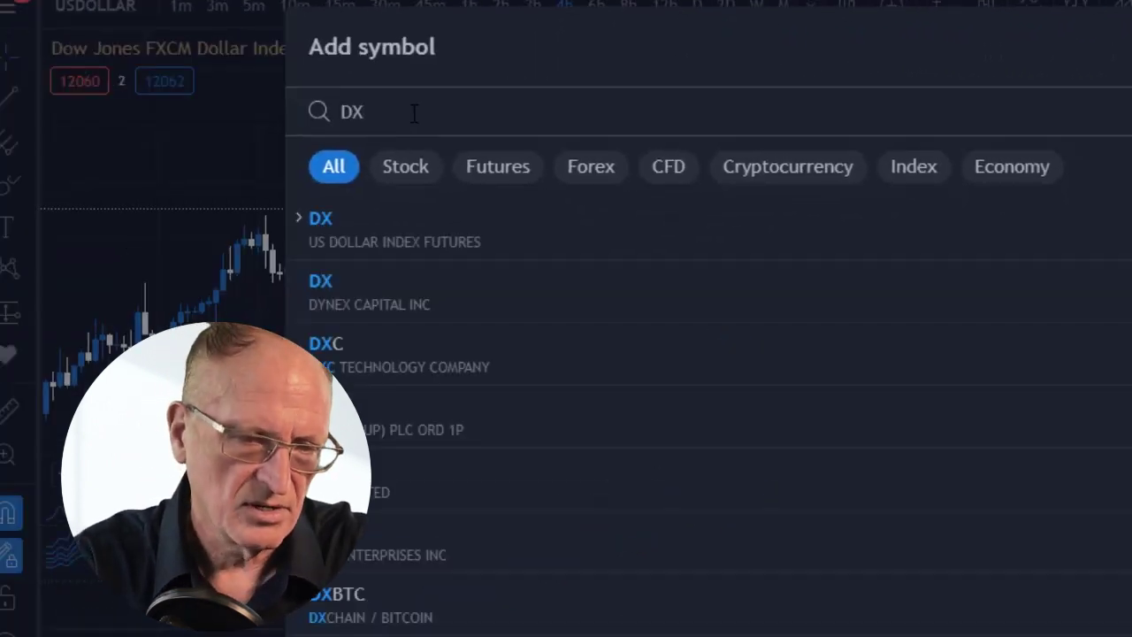
text(Y)
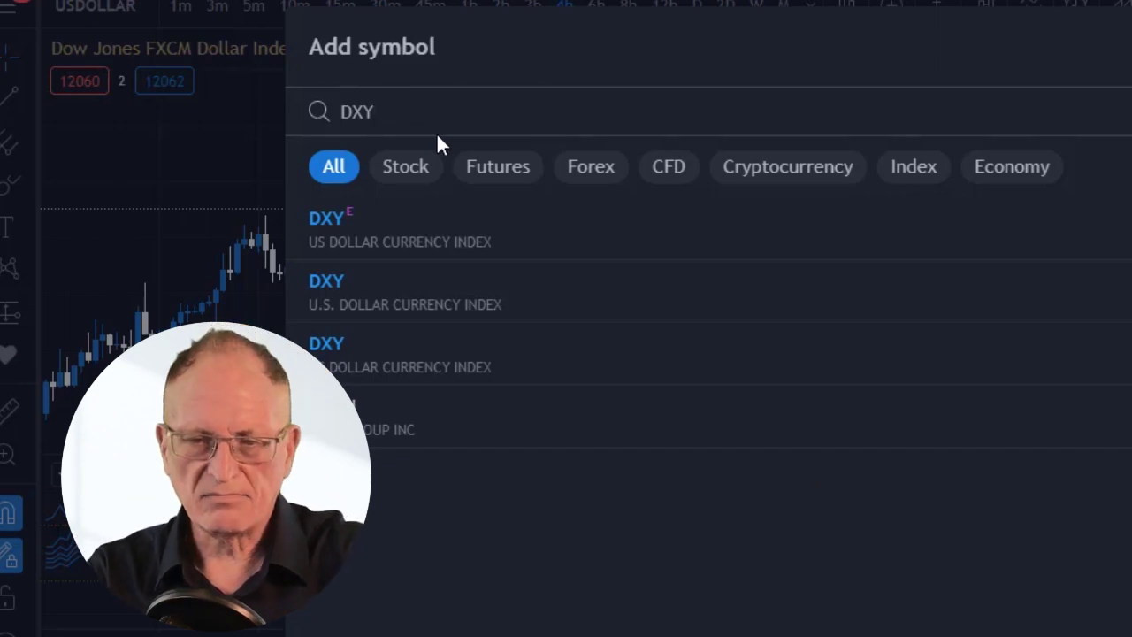
key(Return)
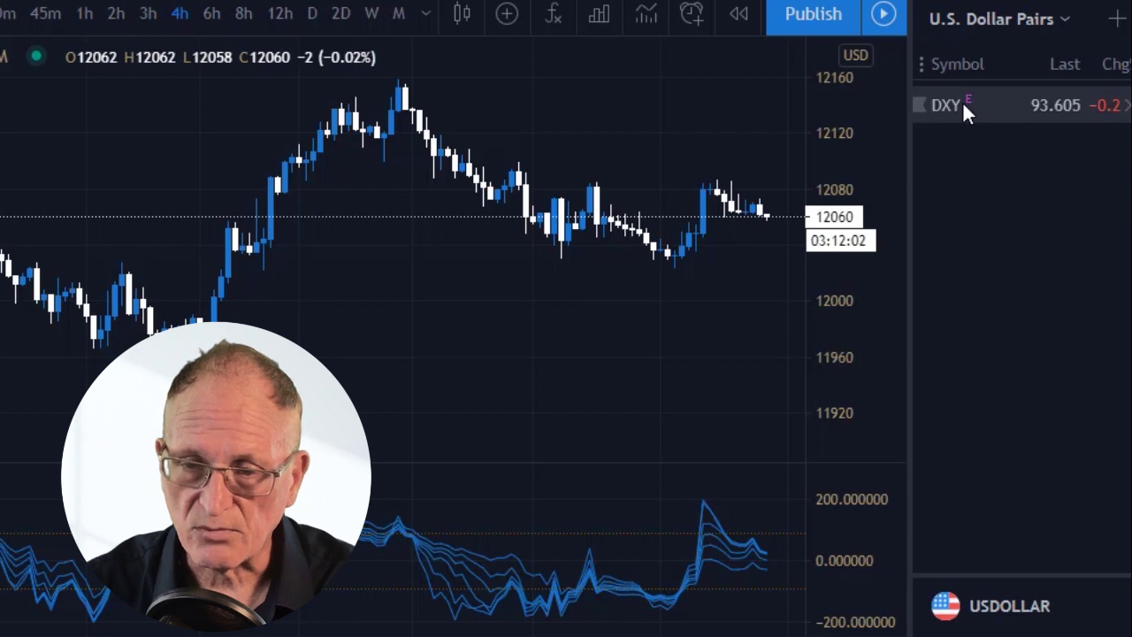
click(961, 105)
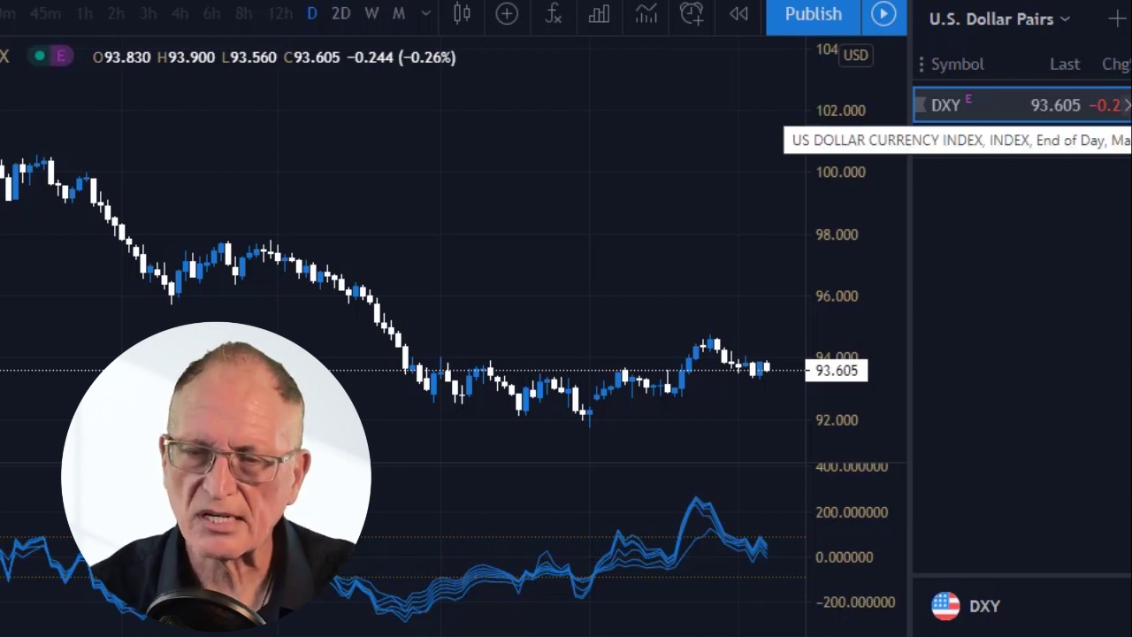
- Remove the duplicate DXY, chart the daily DXY, and add the FXCM USDOLLAR index
click(1127, 105)
click(963, 106)
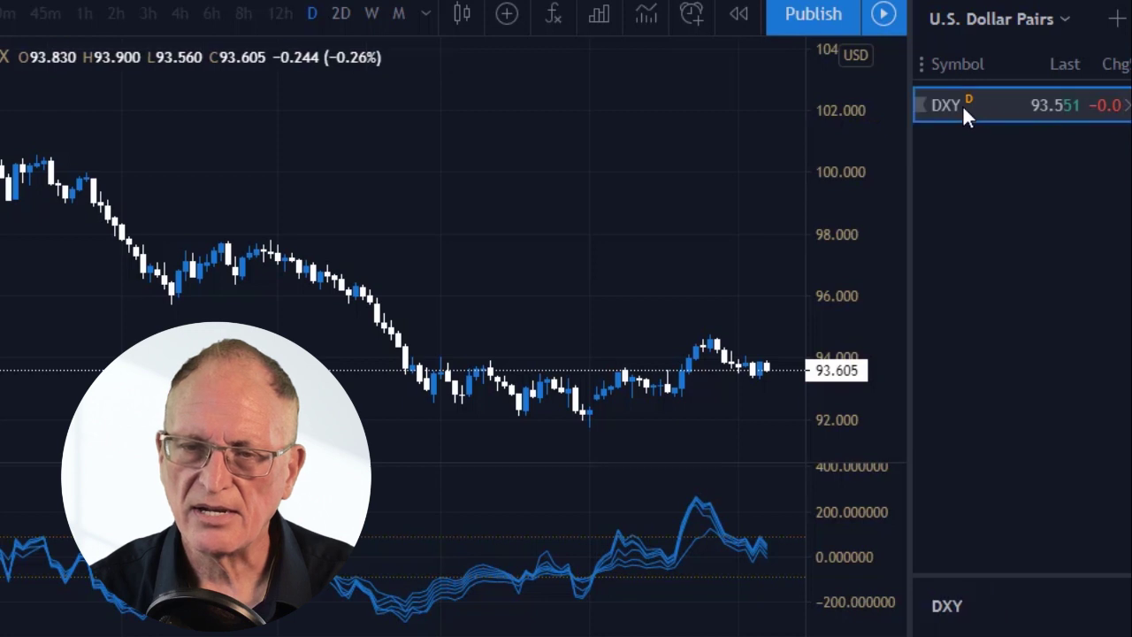
click(1116, 19)
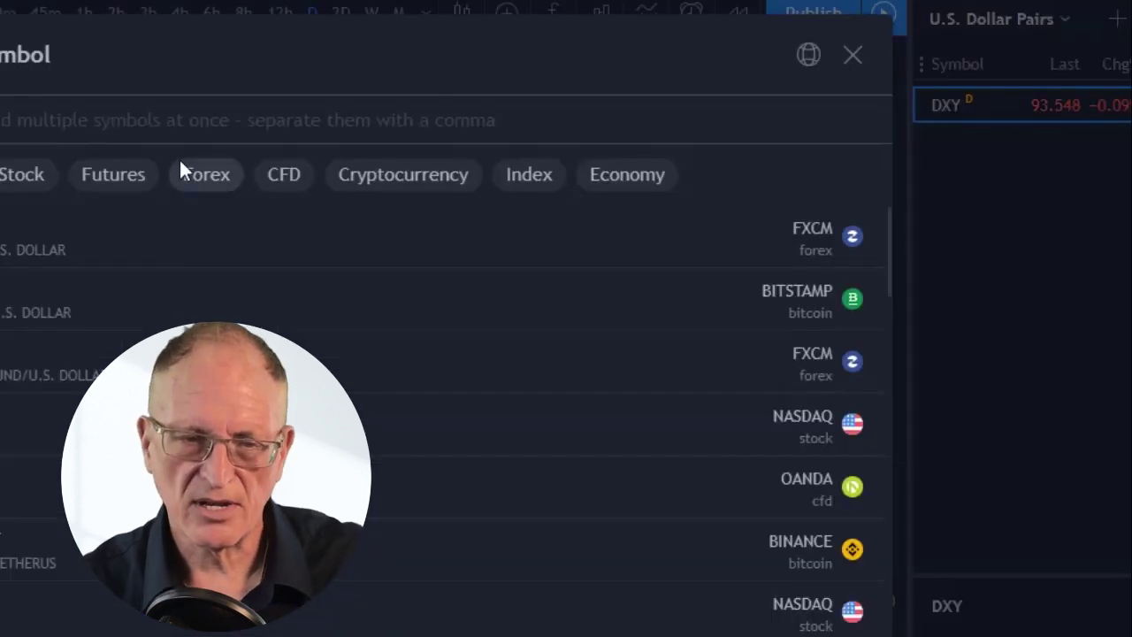
text(E)
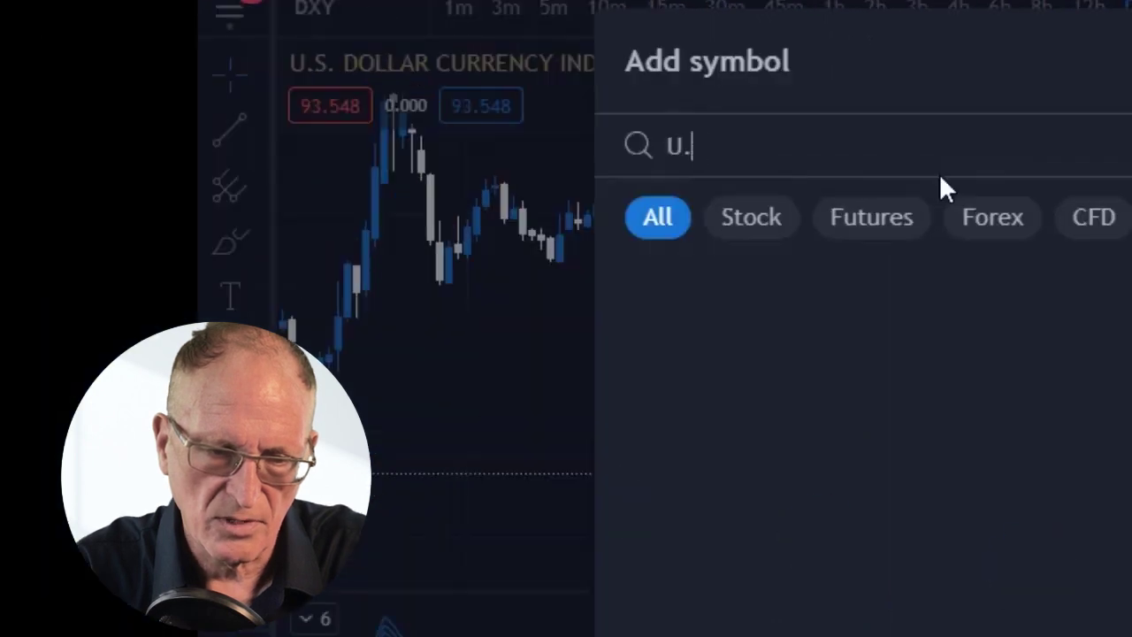
text(SDOLLAR)
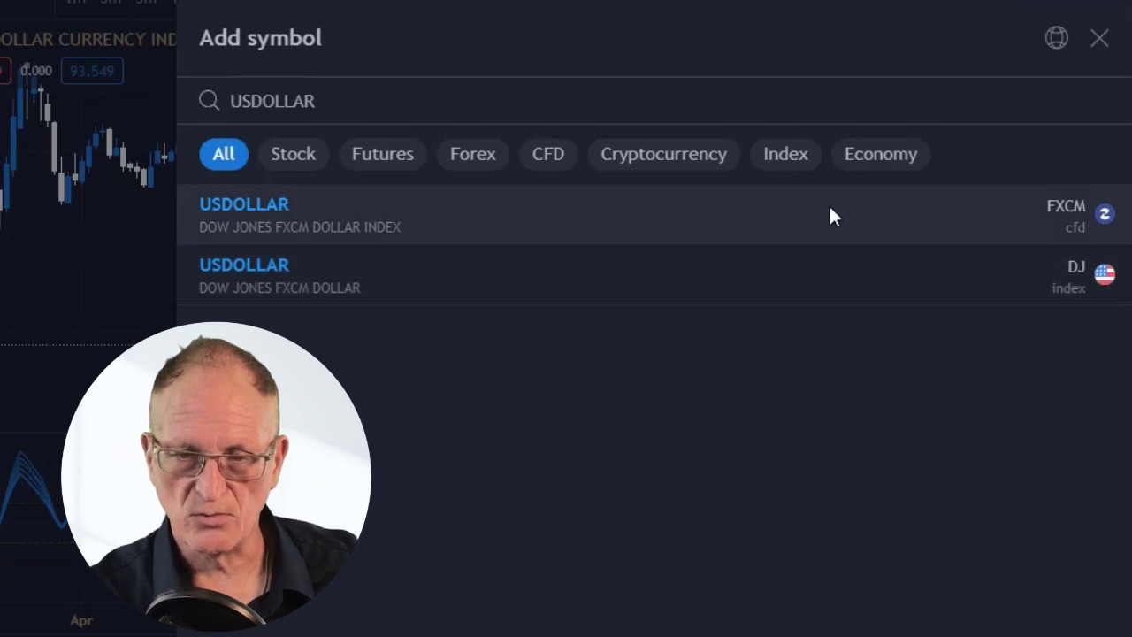
click(829, 212)
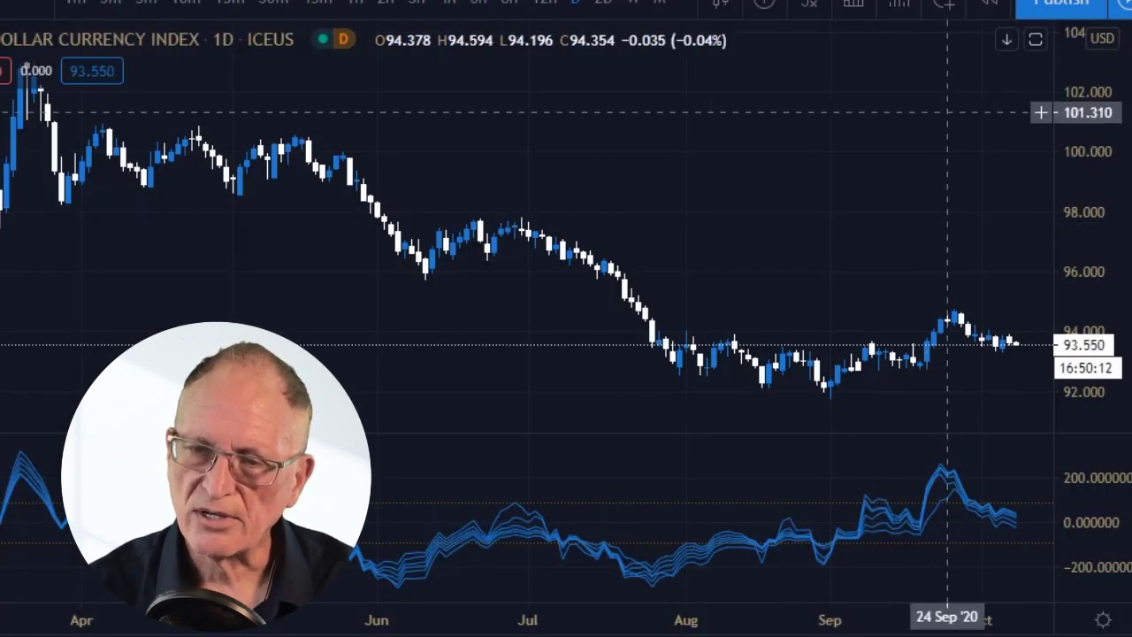
click(945, 4)
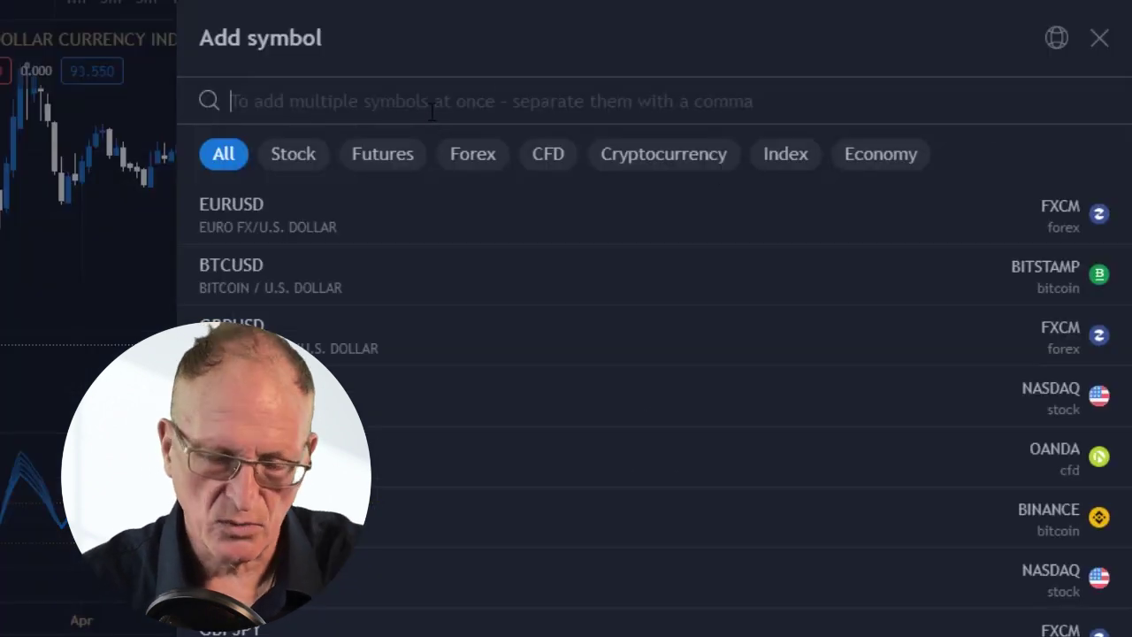
- Search EUR symbols and add the FXCM EURUSD pair to the watchlist
text(EURUSD)
key(BackSpace)
key(BackSpace)
key(BackSpace)
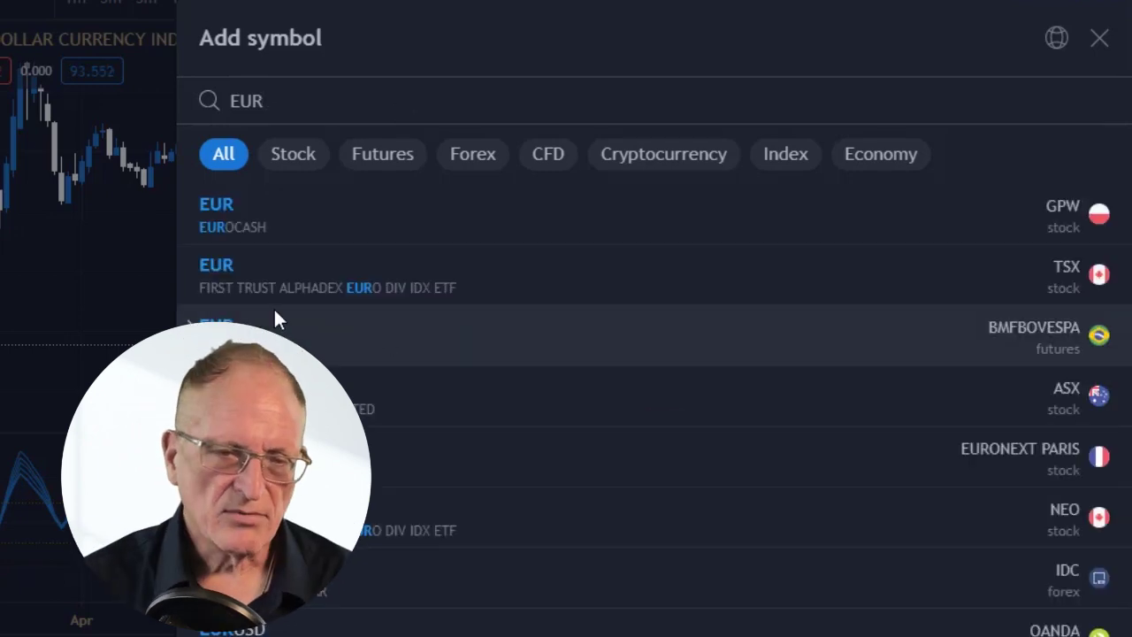
scroll(374, 448, down, 3)
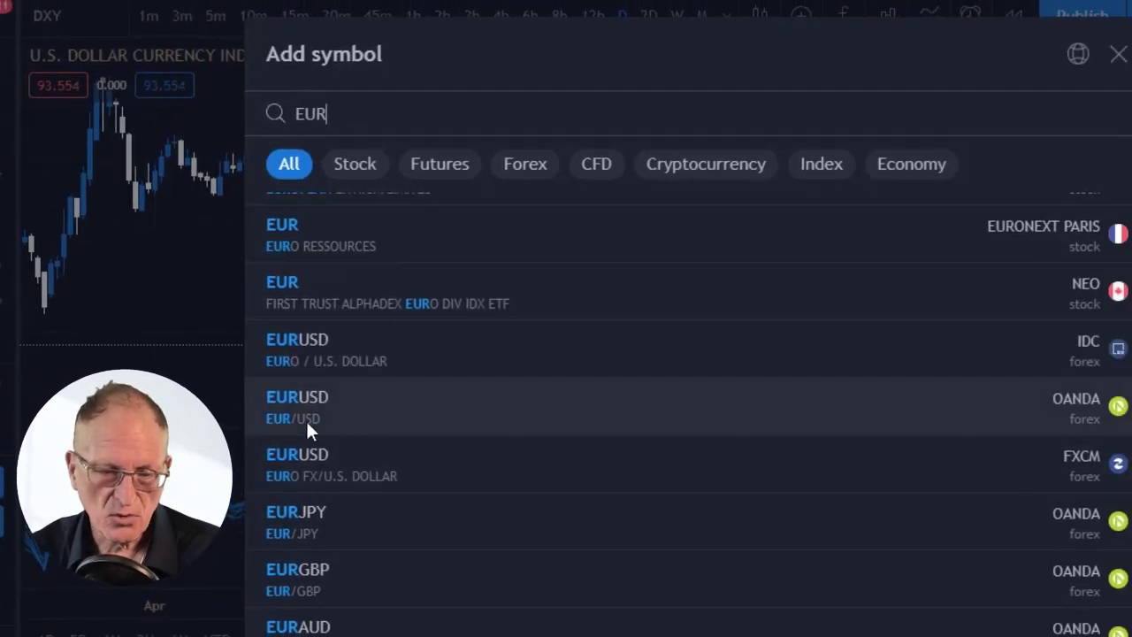
scroll(397, 450, down, 5)
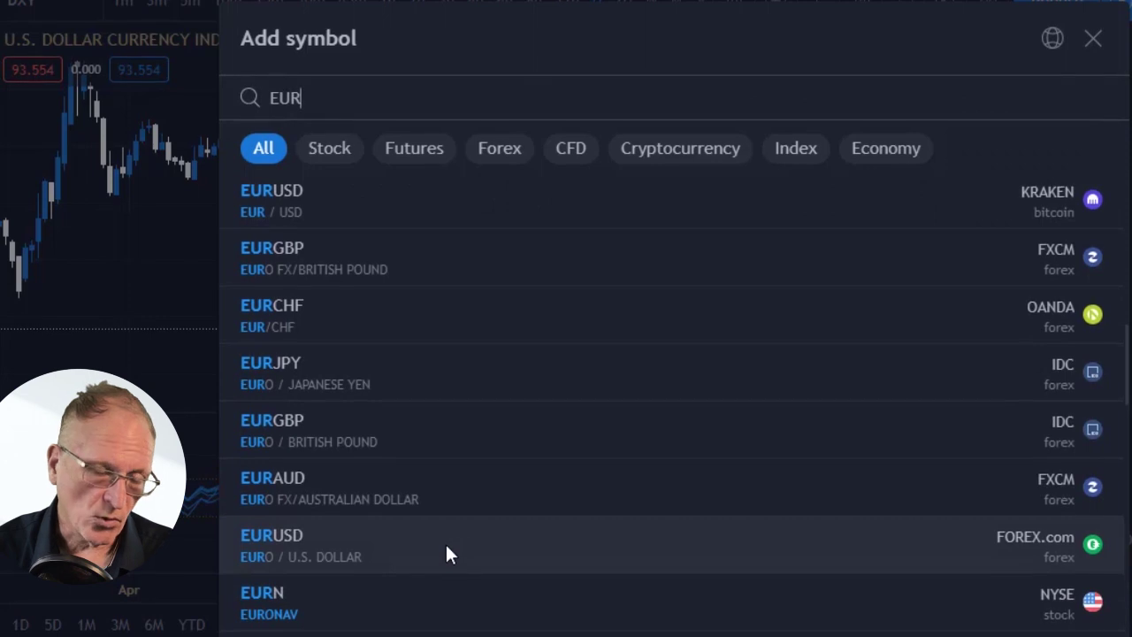
scroll(444, 541, up, 7)
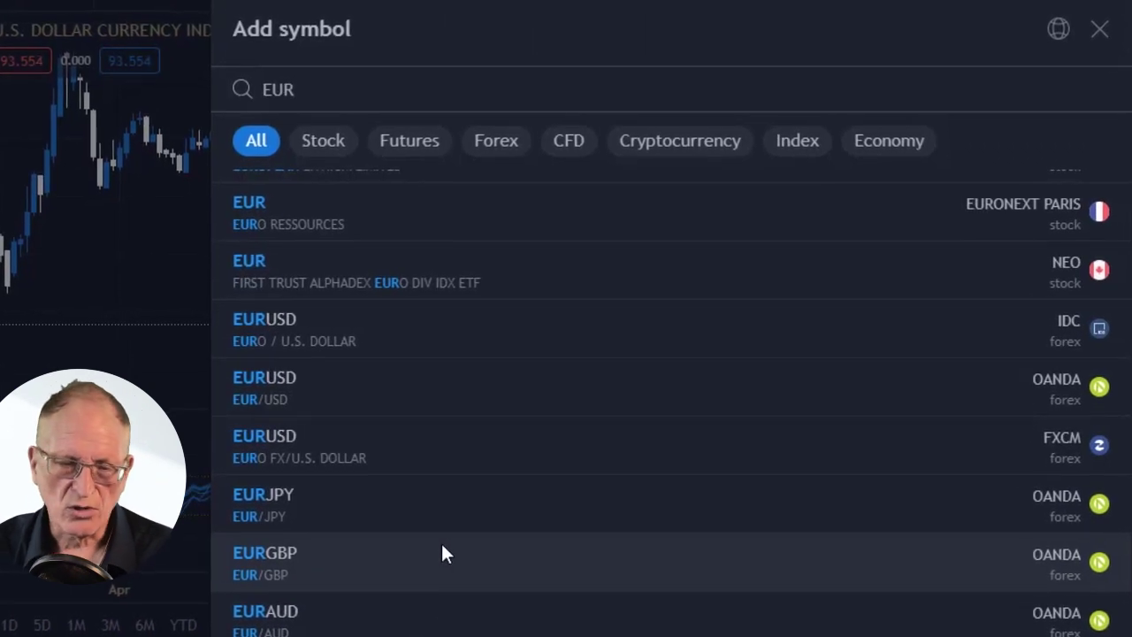
click(402, 447)
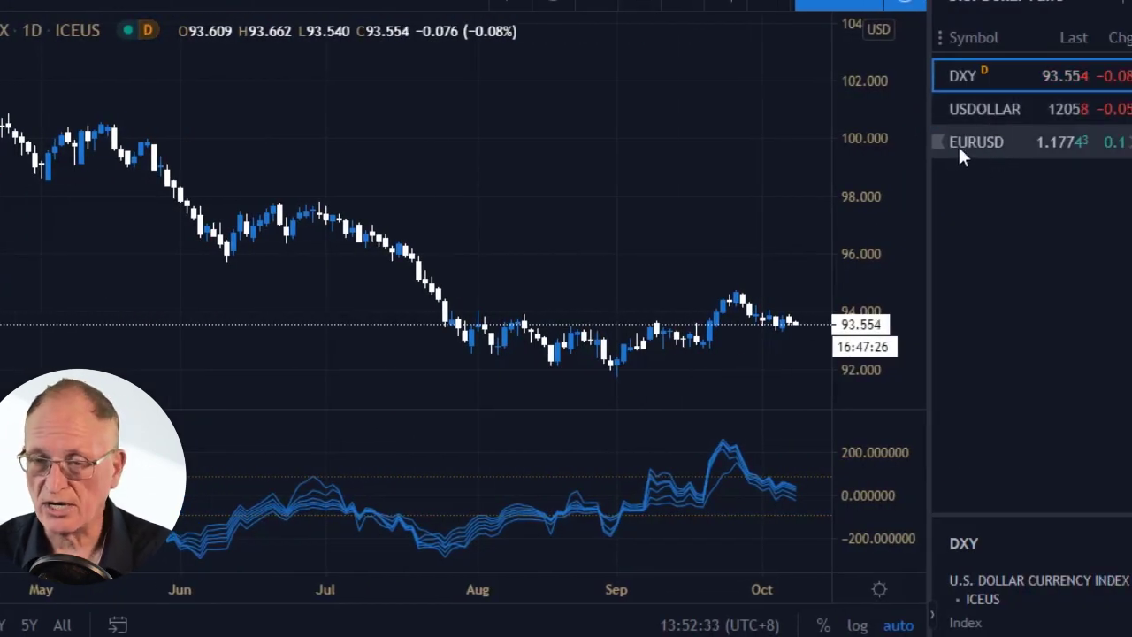
click(1091, 16)
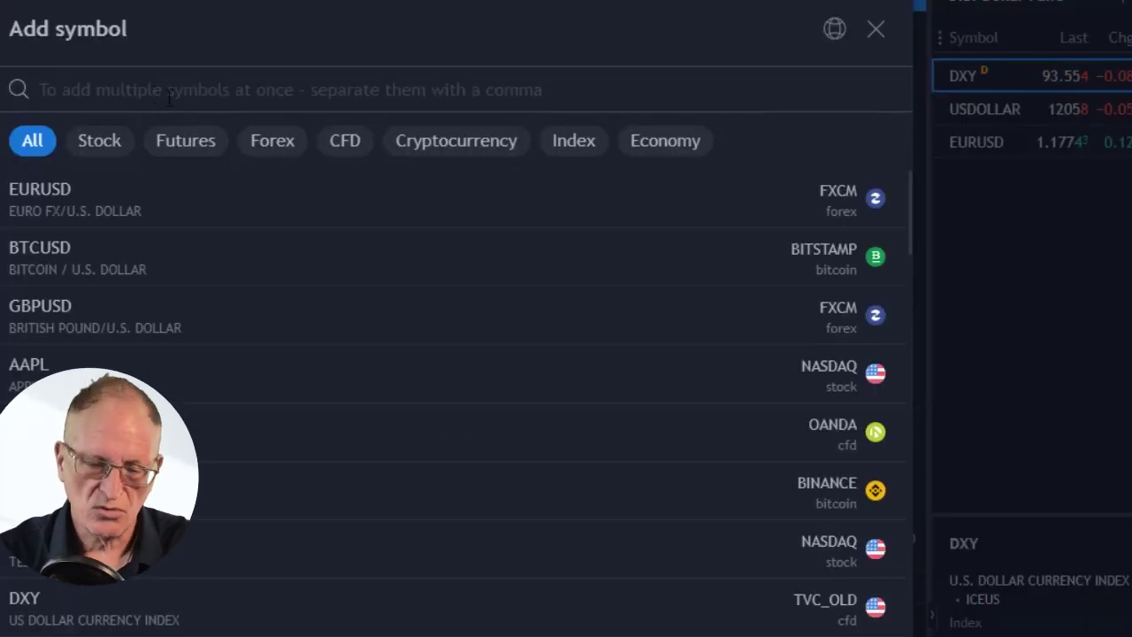
- Add USDCHF from a USD search, then switch to the AUD Pairs watchlist
text(USD)
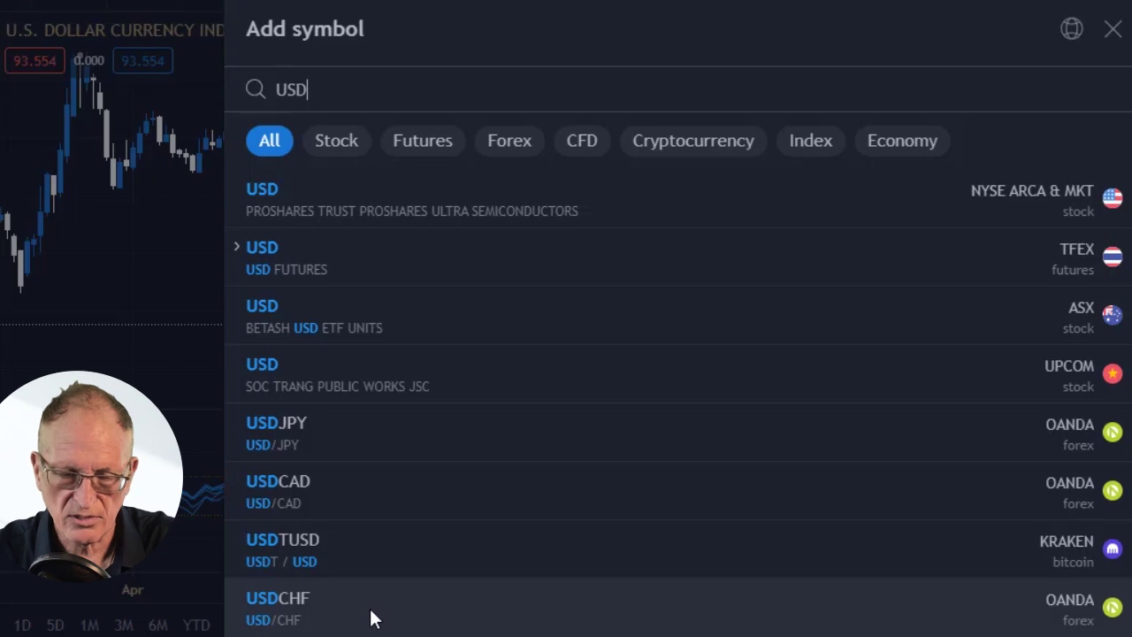
click(367, 606)
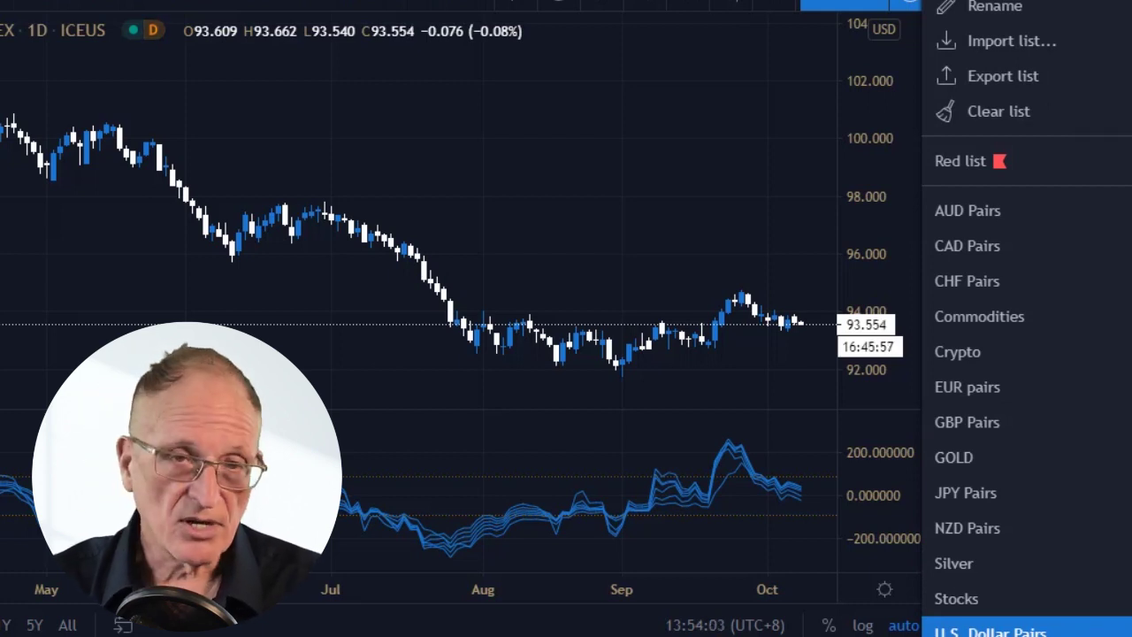
click(969, 212)
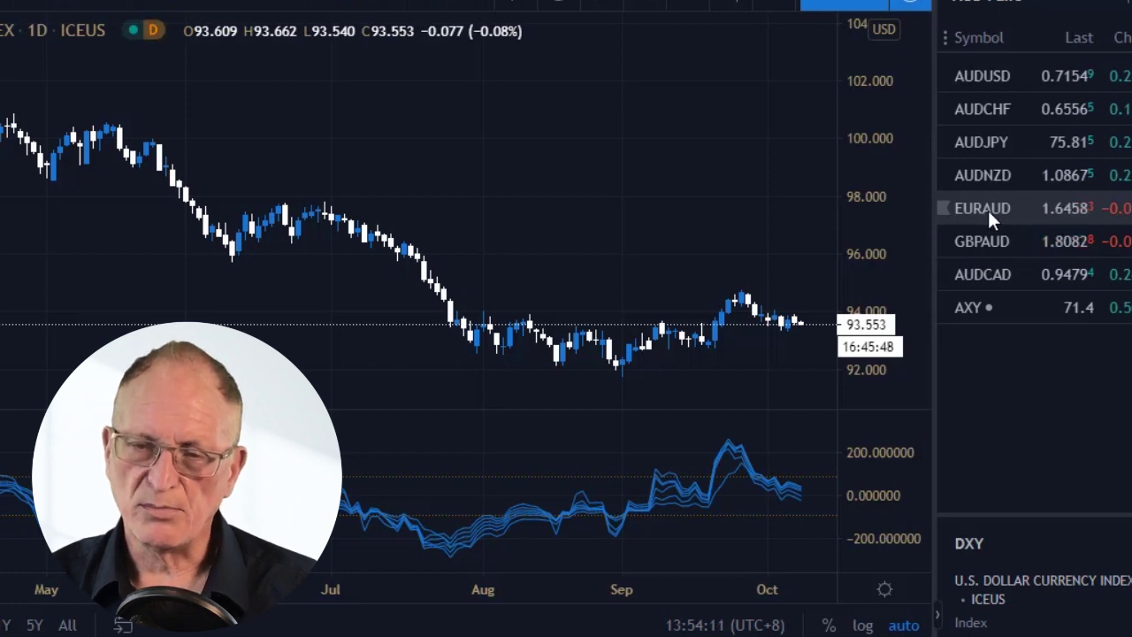
- Move EURAUD and AUDUSD to the top of AUD Pairs, then switch to USD Pairs
drag(988, 205, 983, 80)
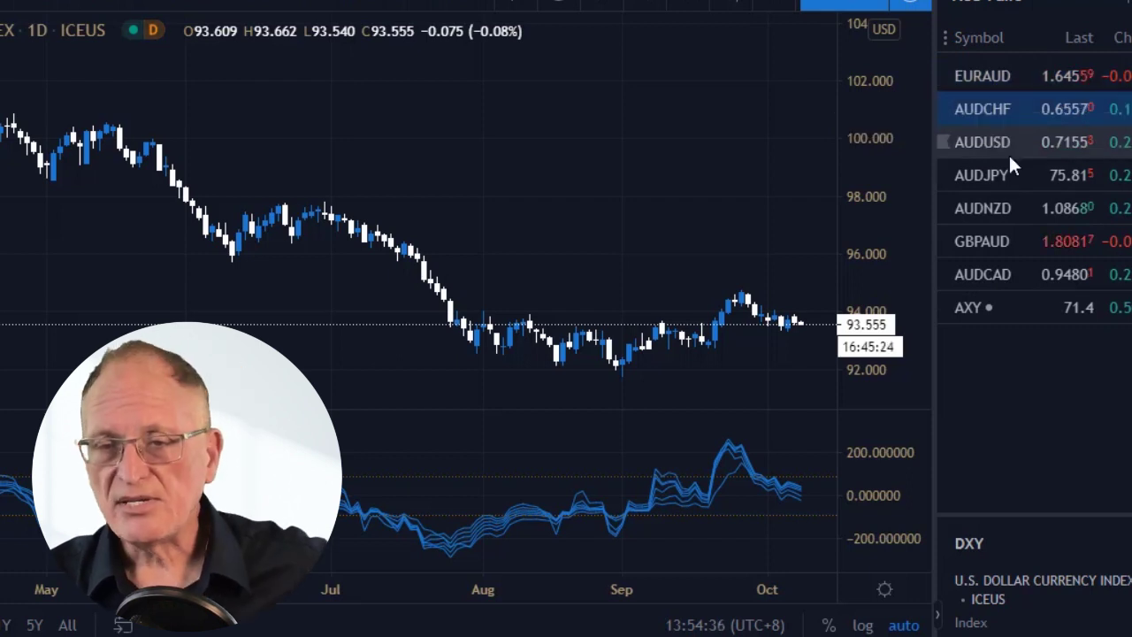
drag(982, 141, 968, 88)
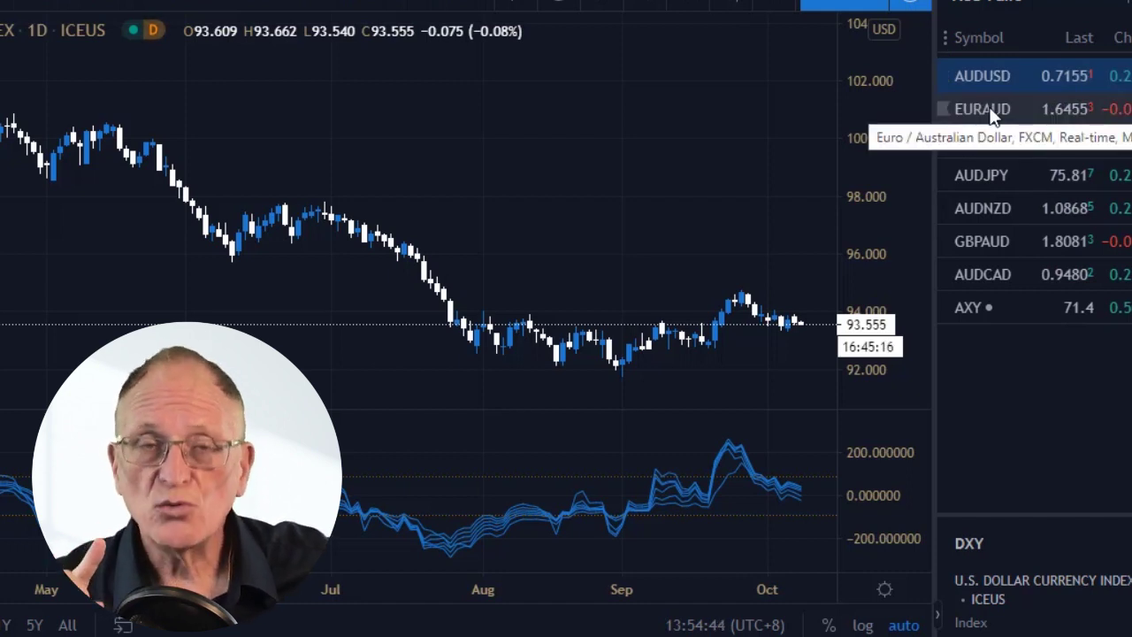
click(1031, 8)
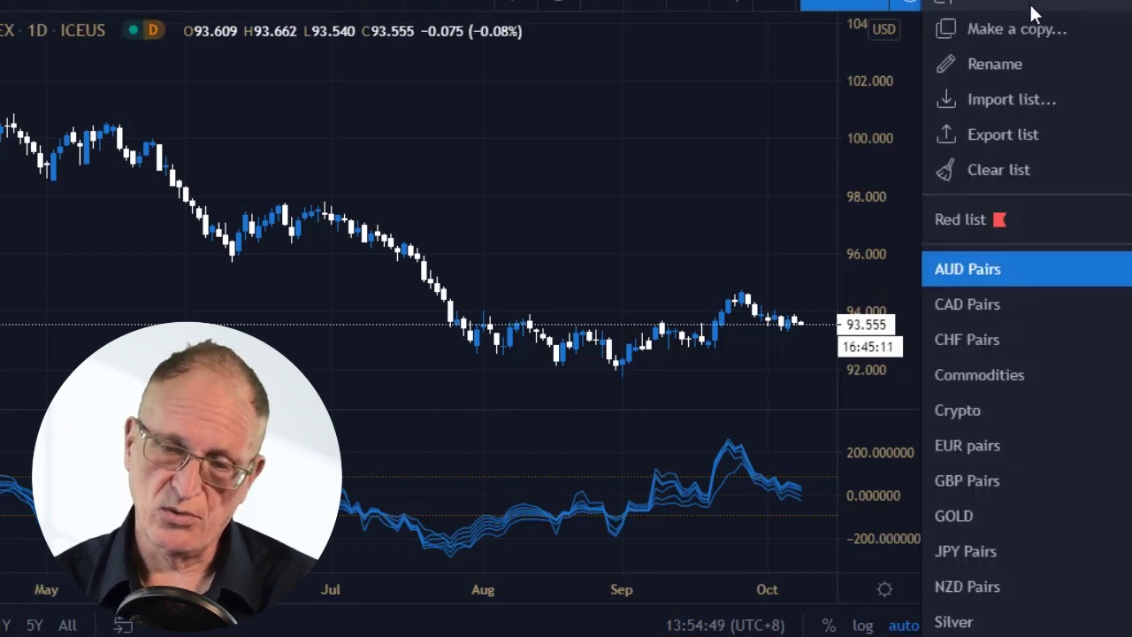
click(1018, 1)
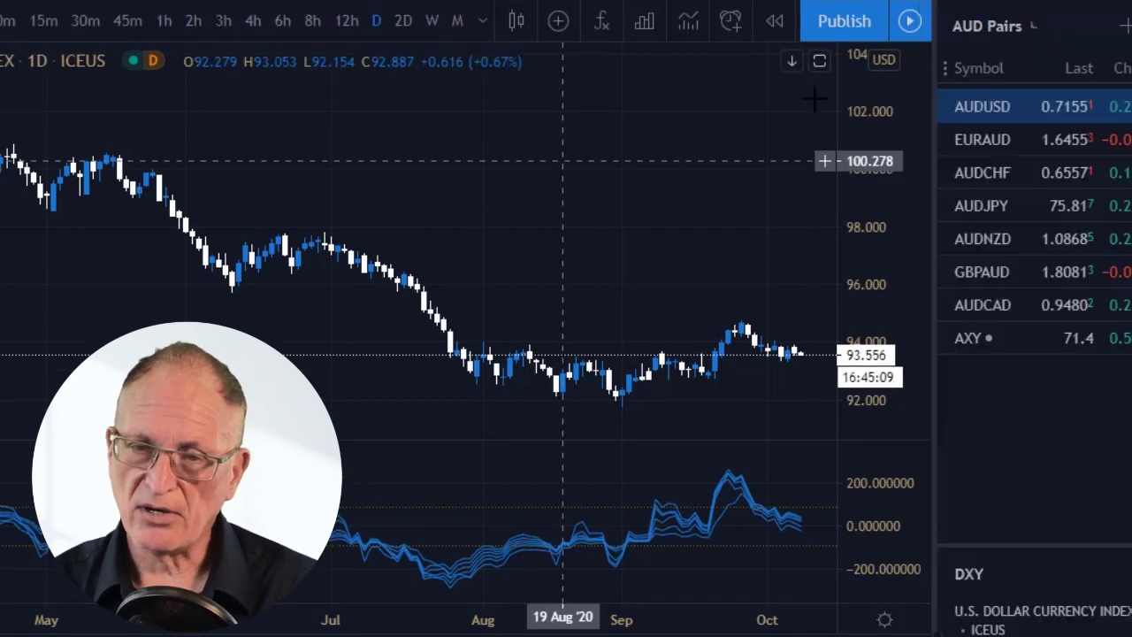
click(1024, 26)
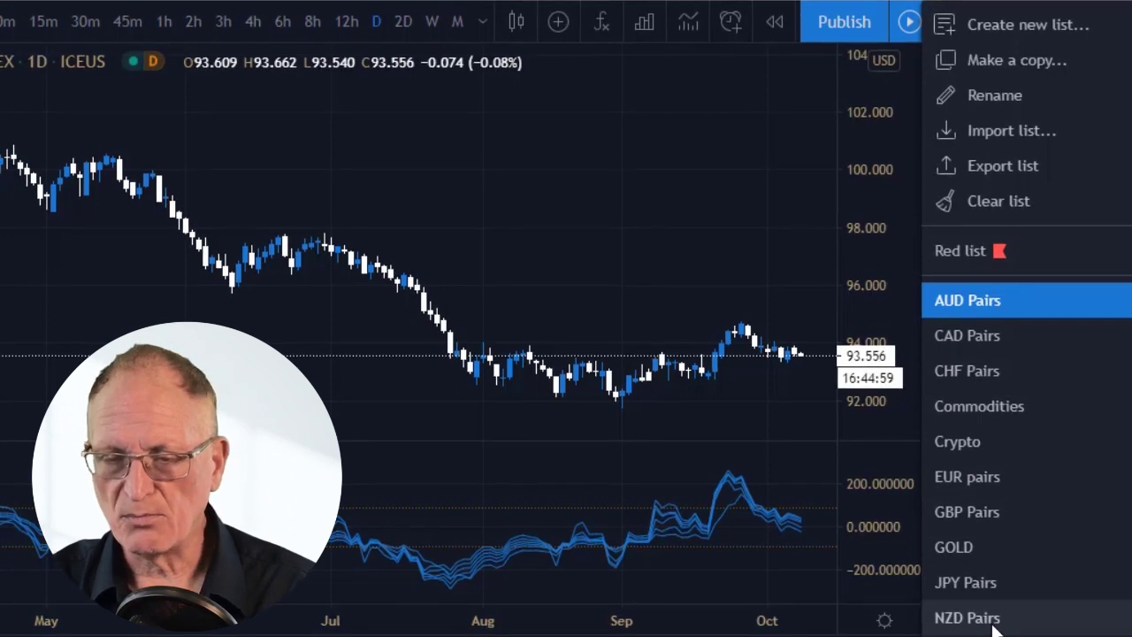
scroll(990, 619, down, 2)
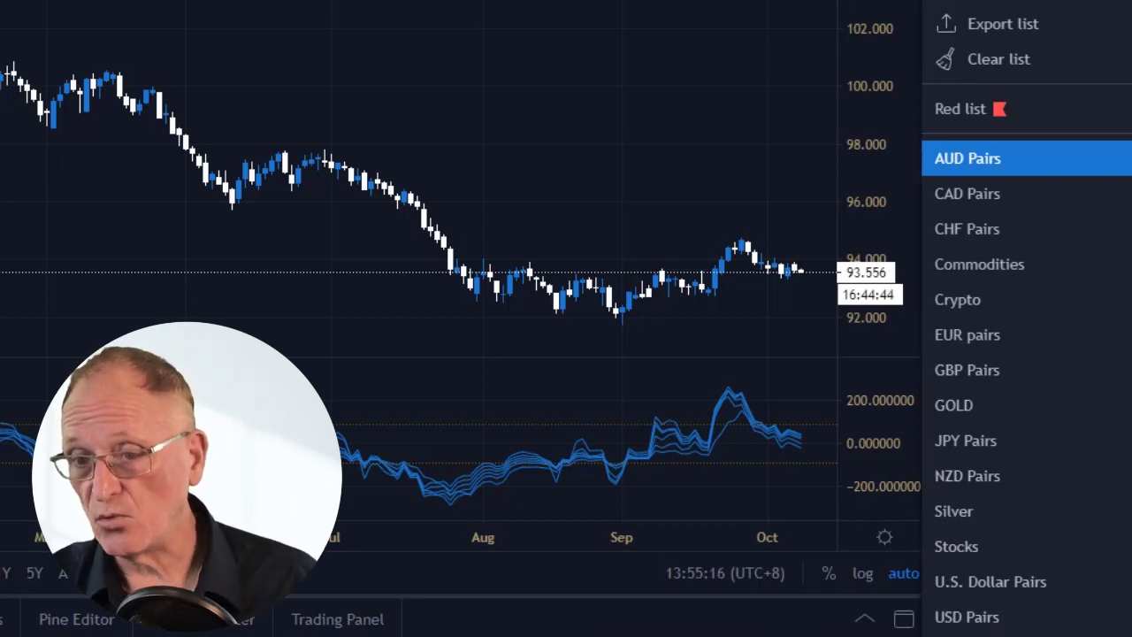
click(973, 623)
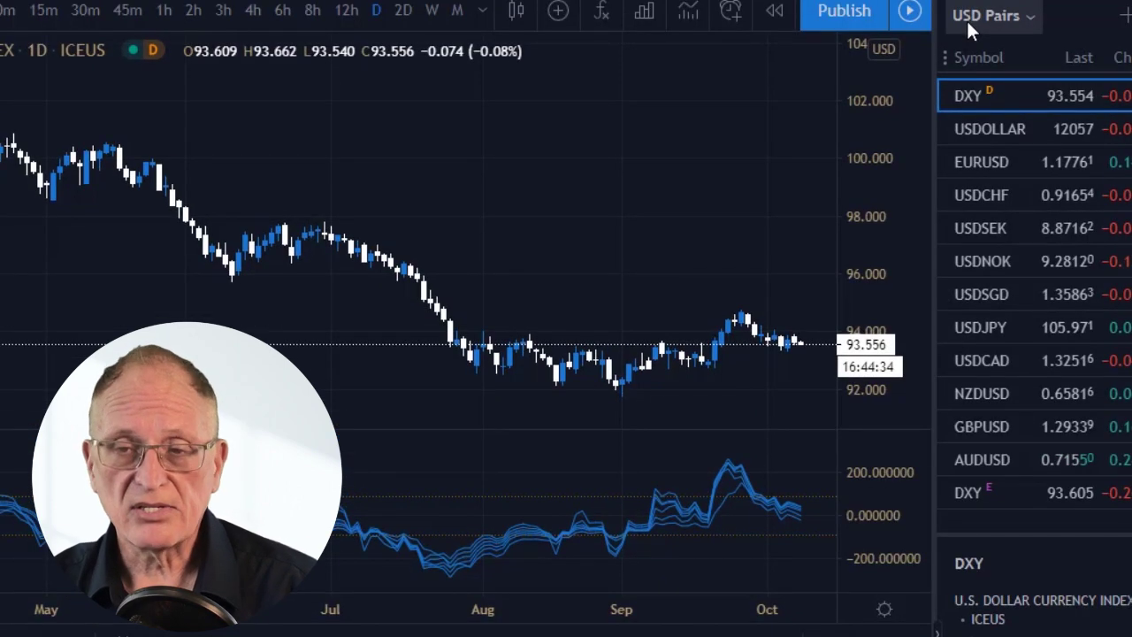
- Rename the USD Pairs watchlist to '1-USD Pairs'
click(1031, 14)
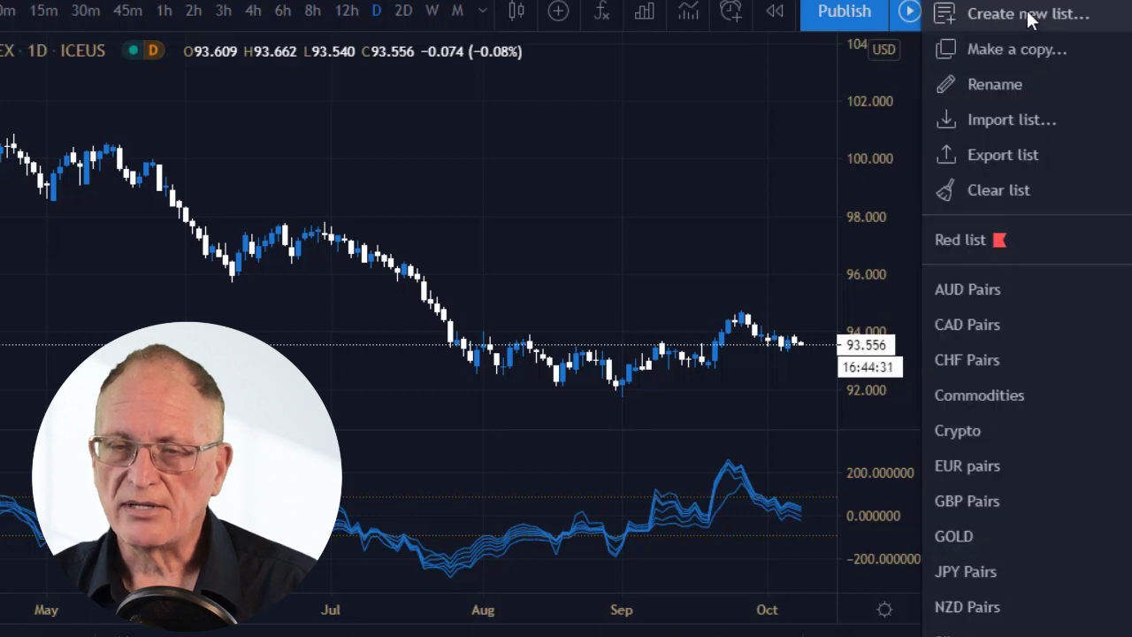
key(Escape)
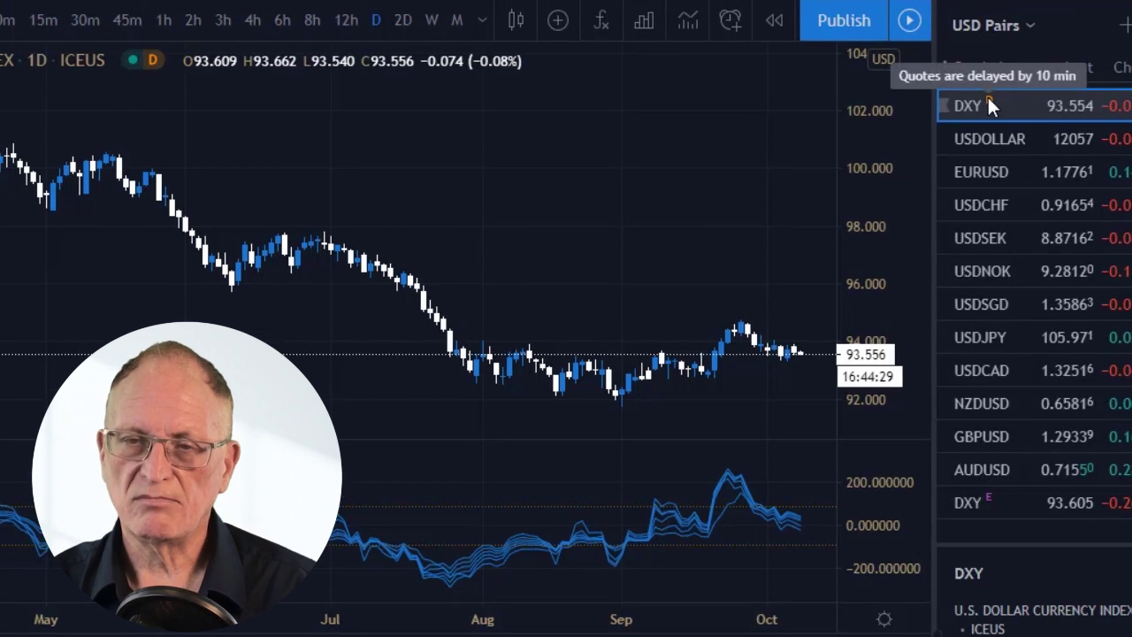
key(Home)
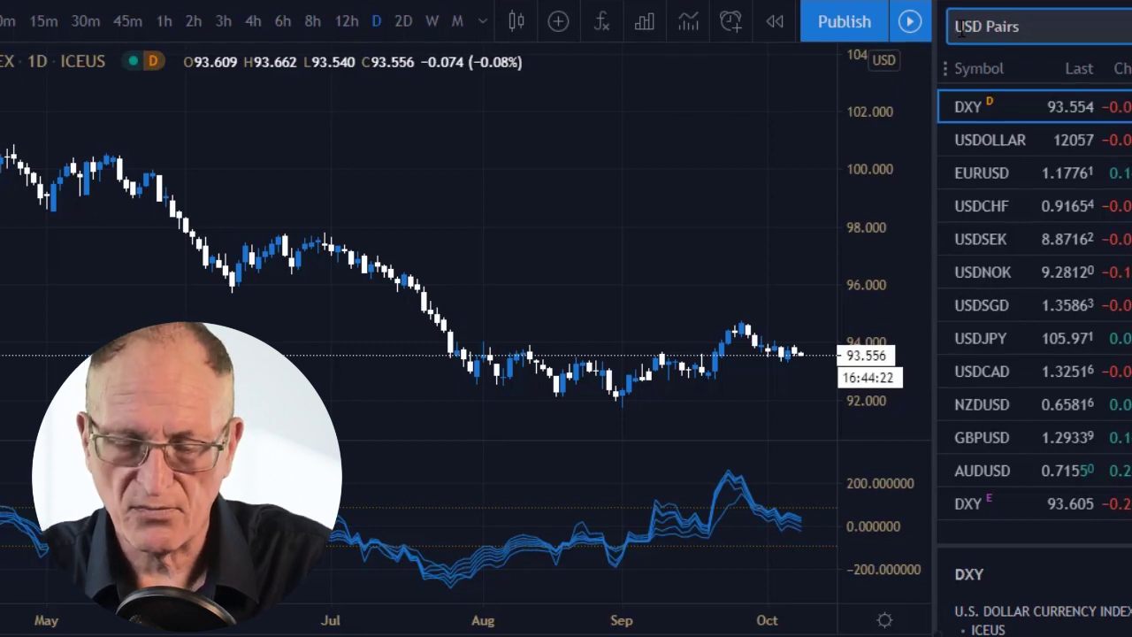
text(1-)
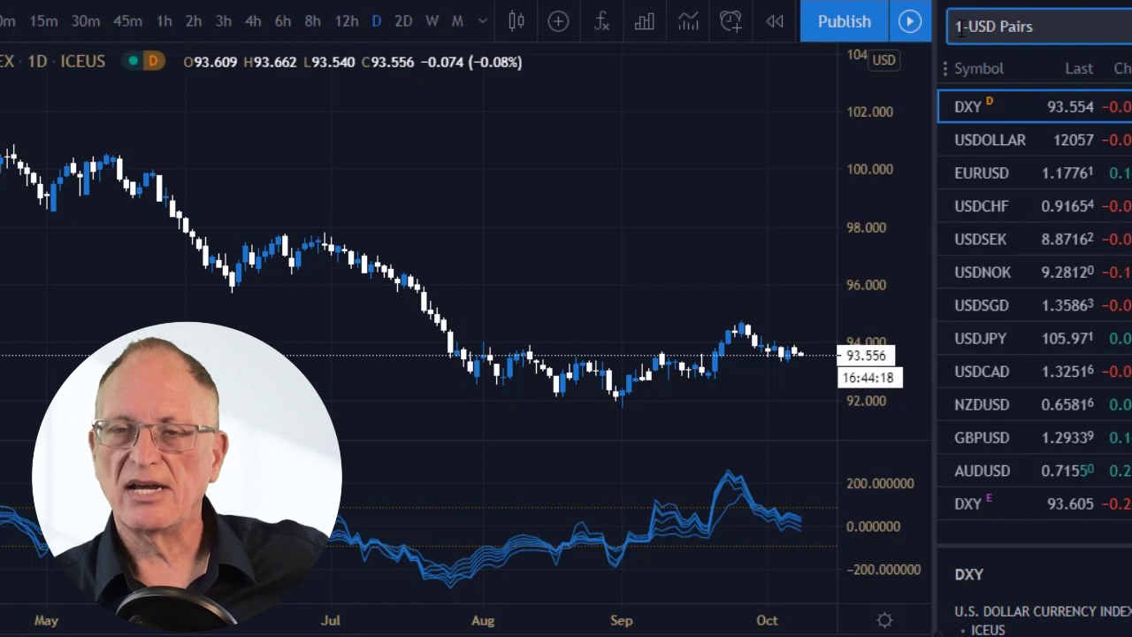
key(Return)
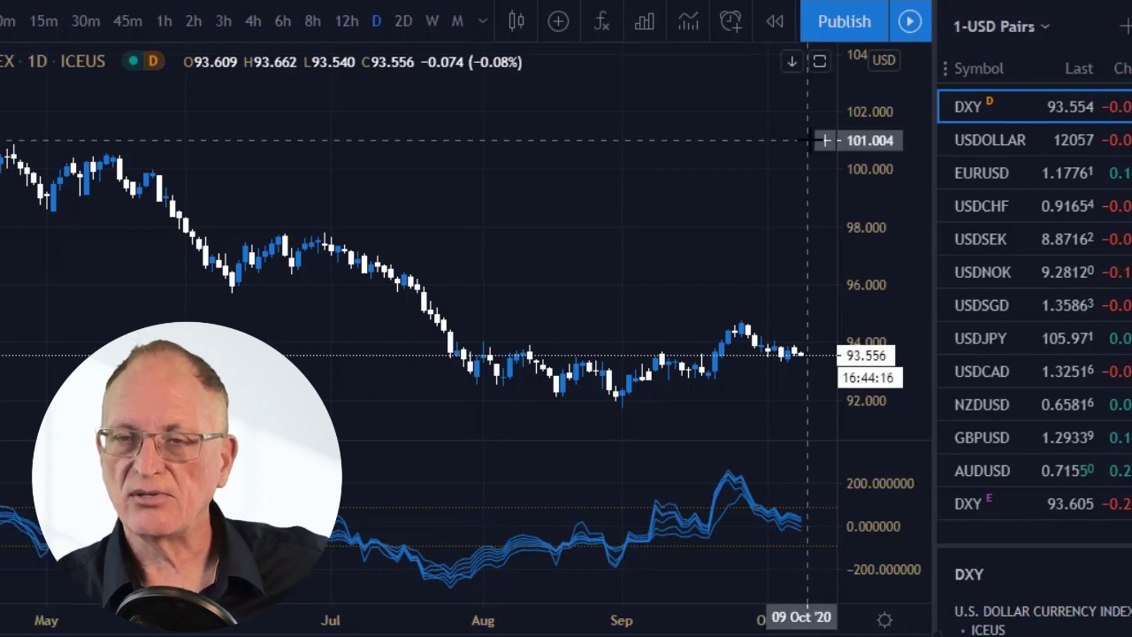
click(1038, 27)
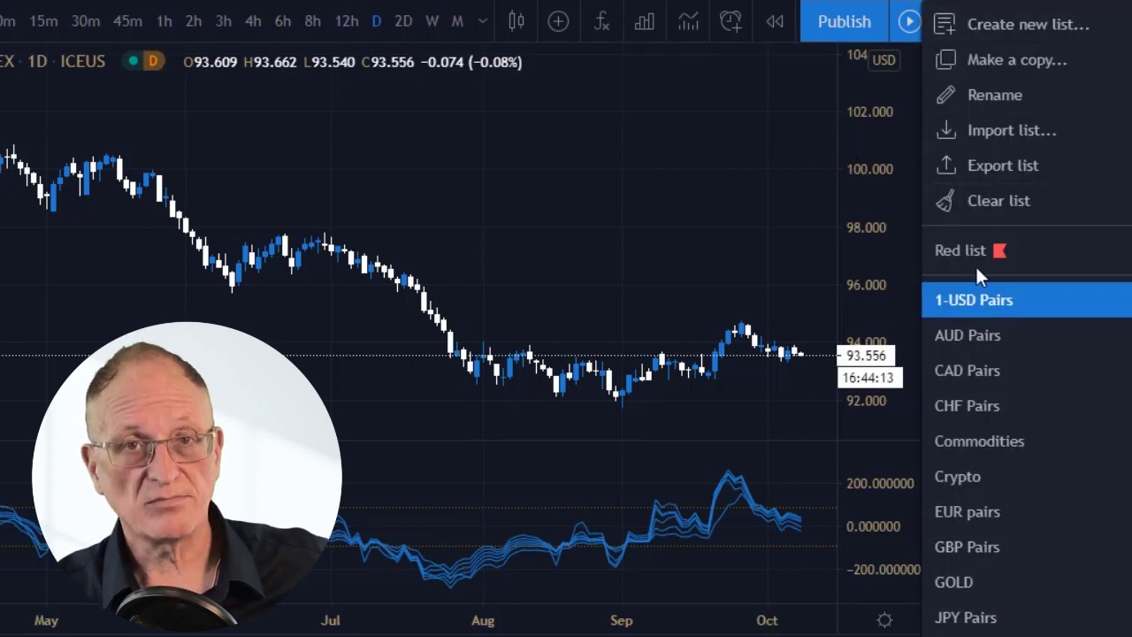
- Switch to AUD Pairs, rename it '2-AUD Pairs', and check its place in the saved lists
click(980, 334)
double_click(987, 26)
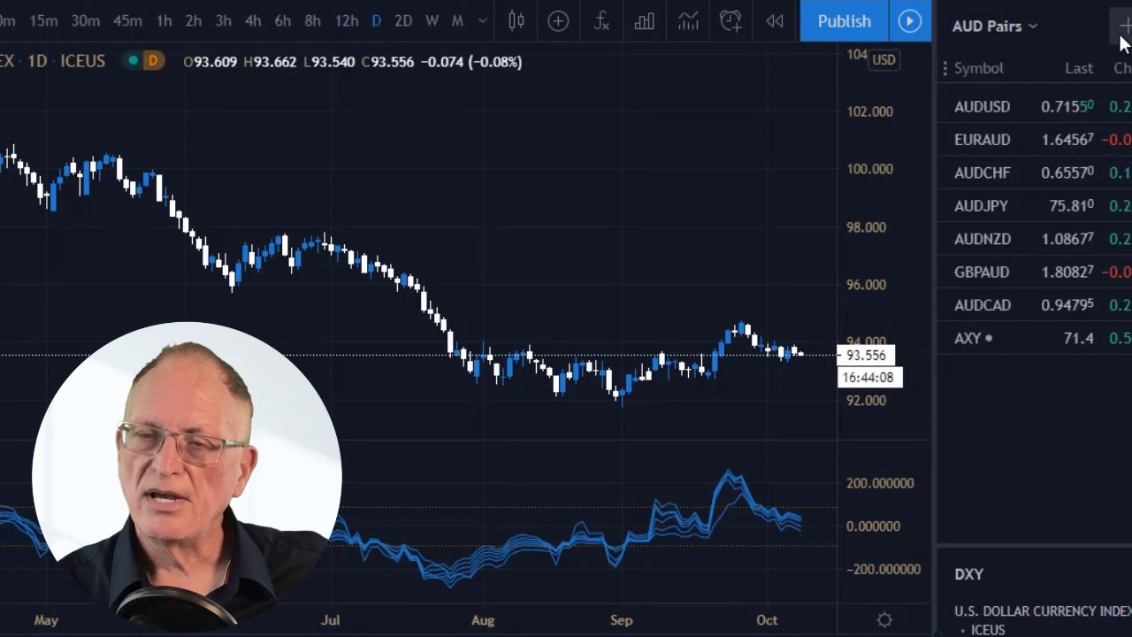
key(End)
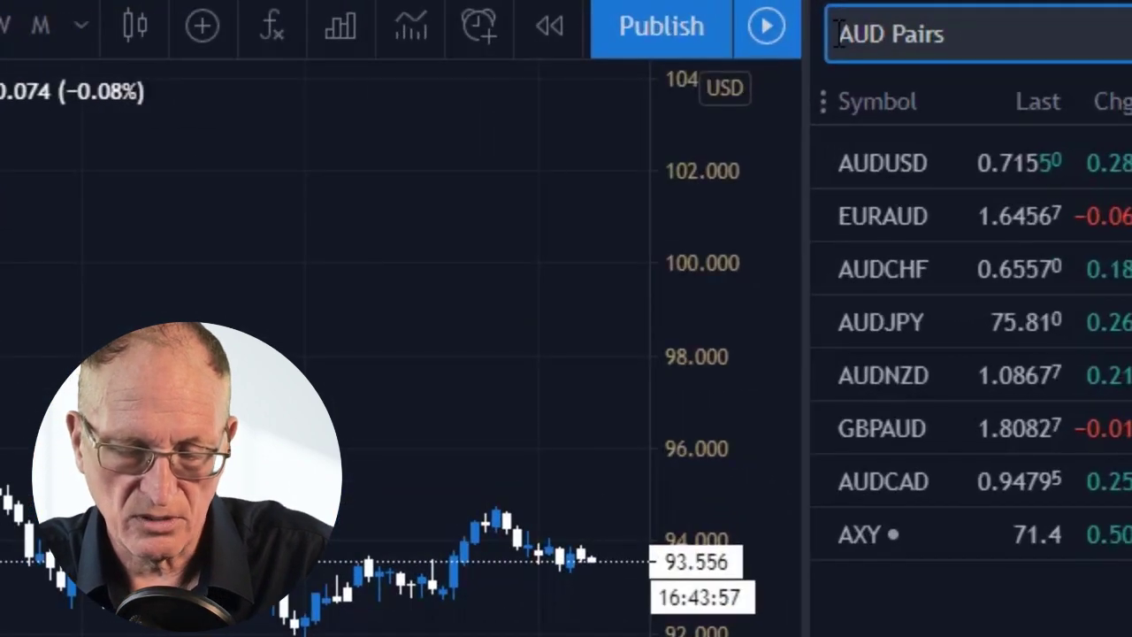
click(842, 34)
text(2-)
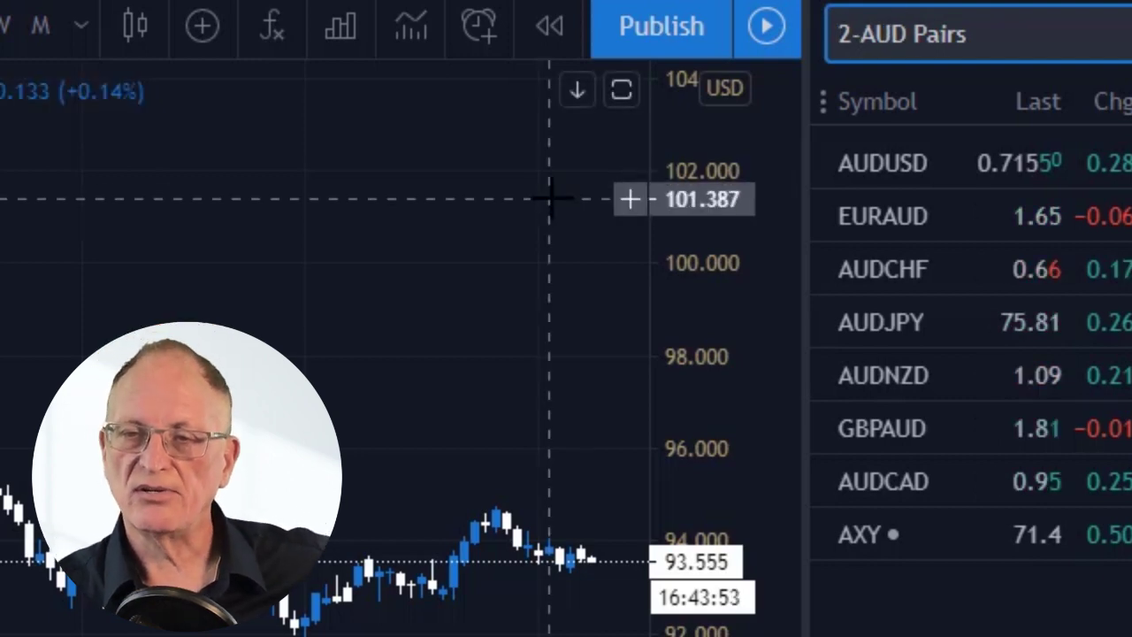
key(Return)
click(986, 36)
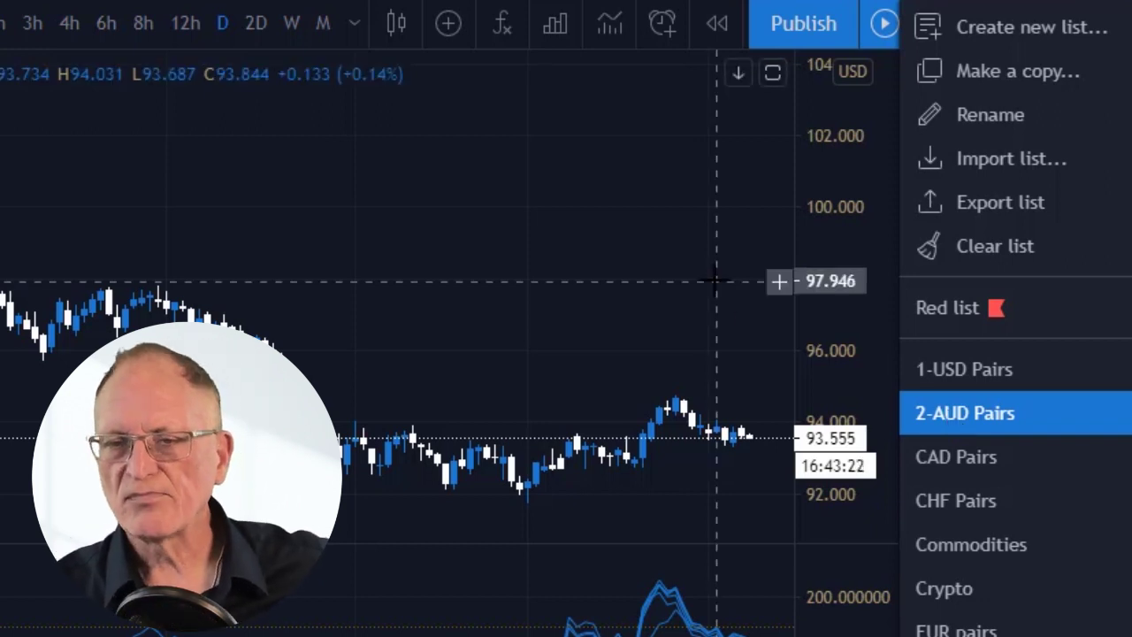
click(775, 277)
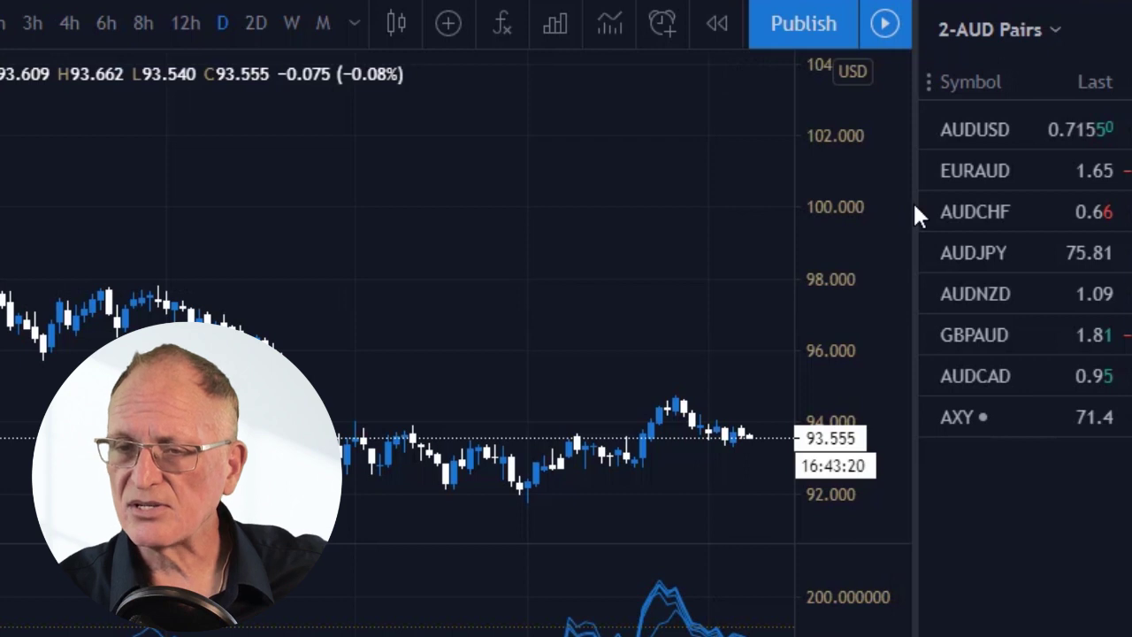
- Switch to the GOLD watchlist
click(1043, 31)
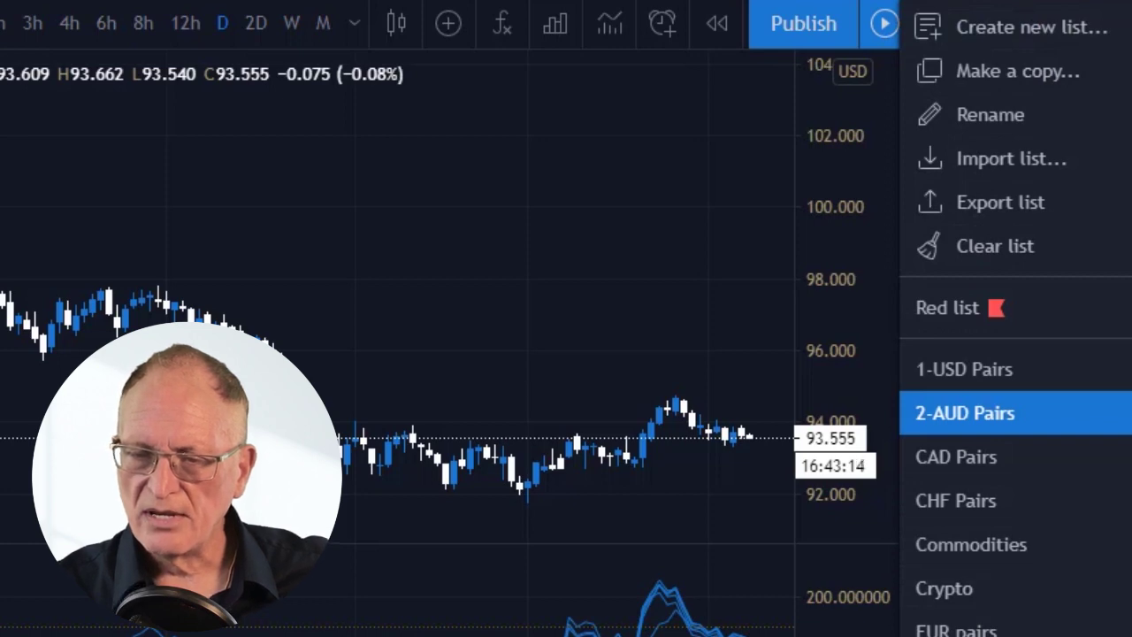
scroll(968, 607, down, 2)
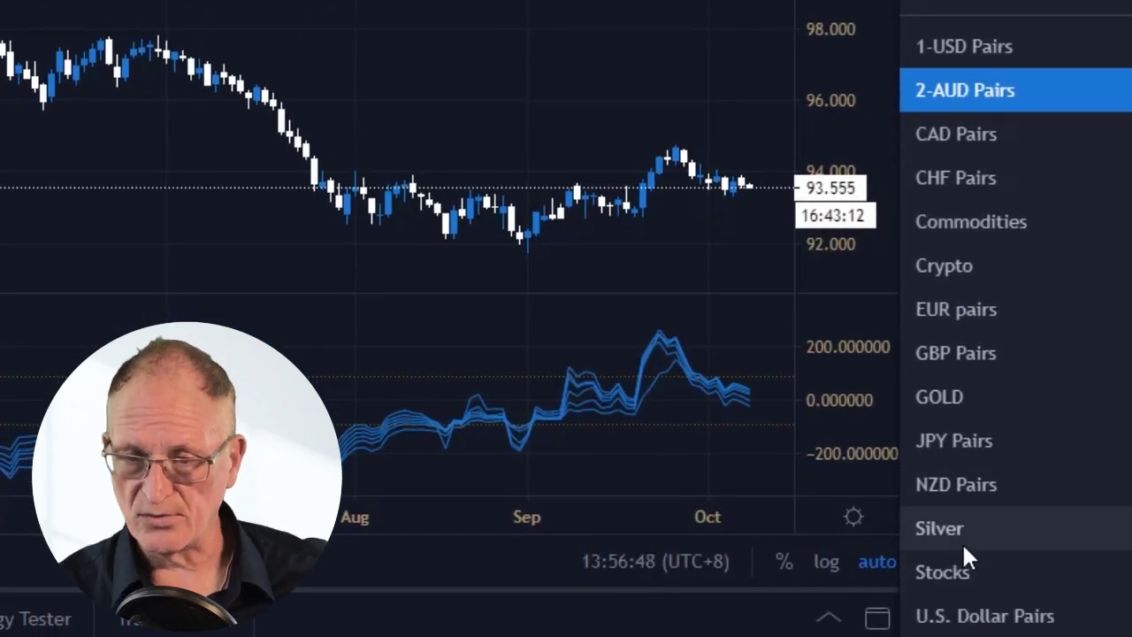
click(961, 544)
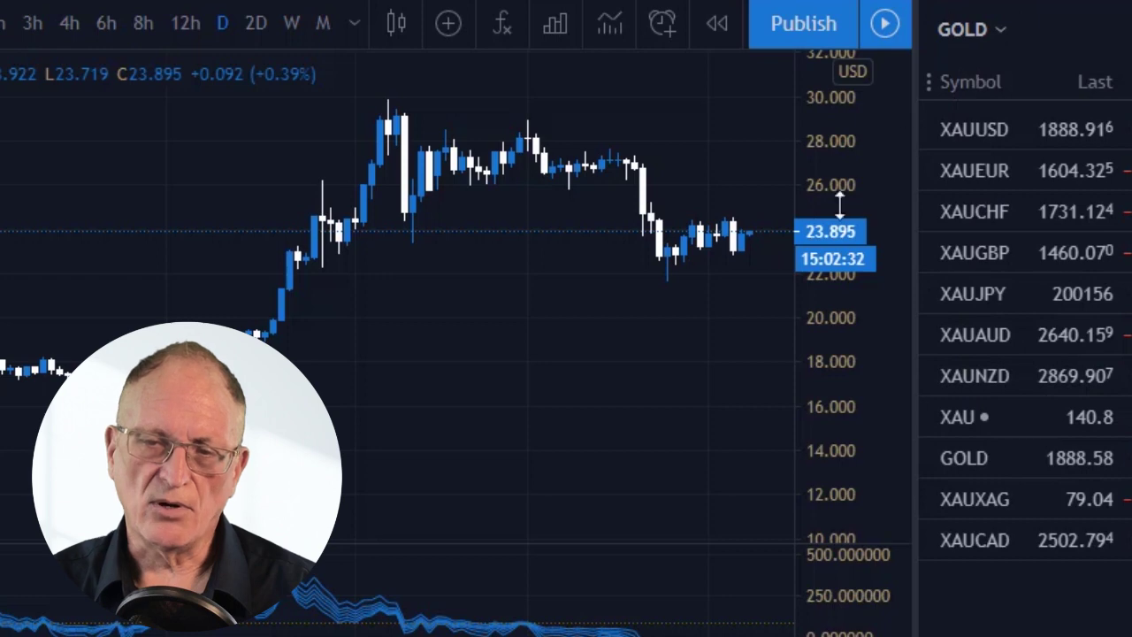
- Chart XAUUSD and XAUEUR, try the 4h and a shorter timeframe, then load XAUCHF
click(982, 122)
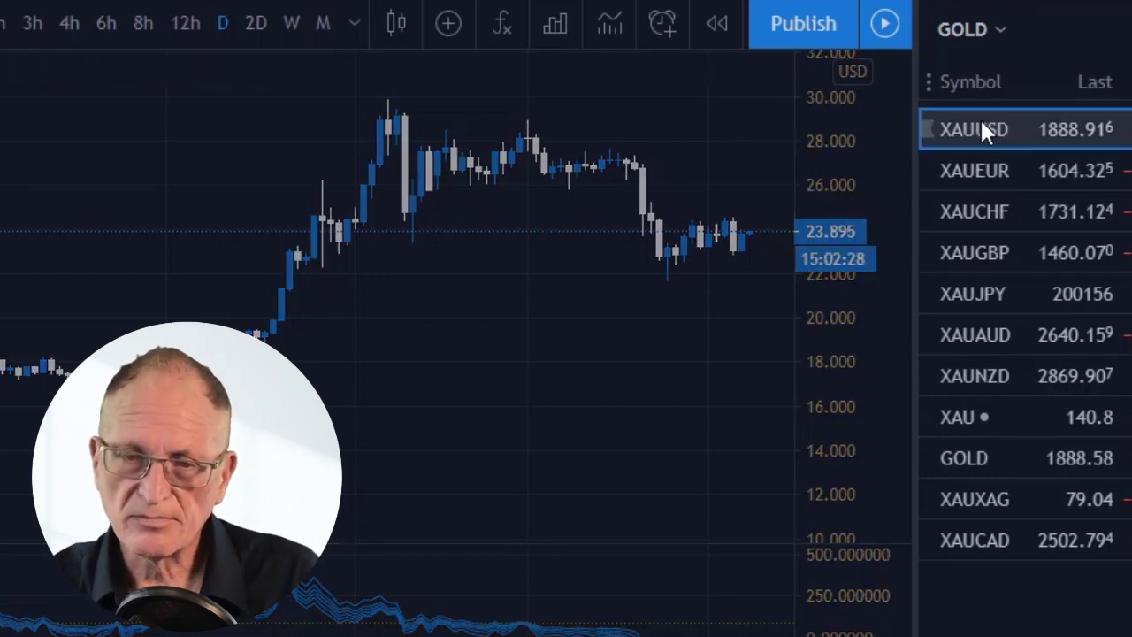
click(983, 170)
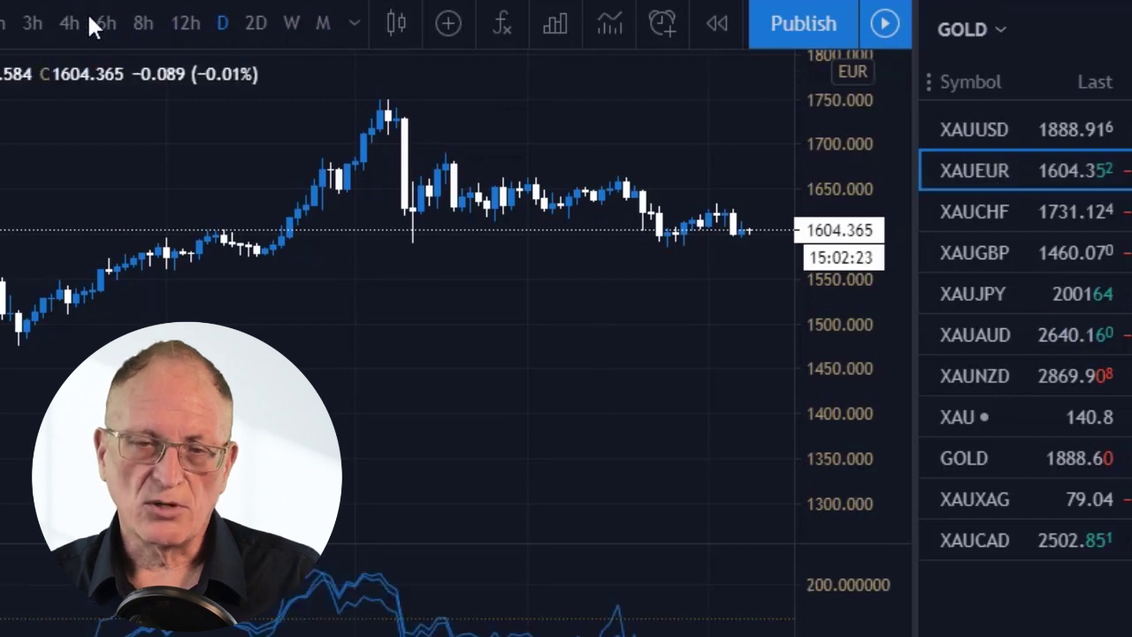
click(66, 19)
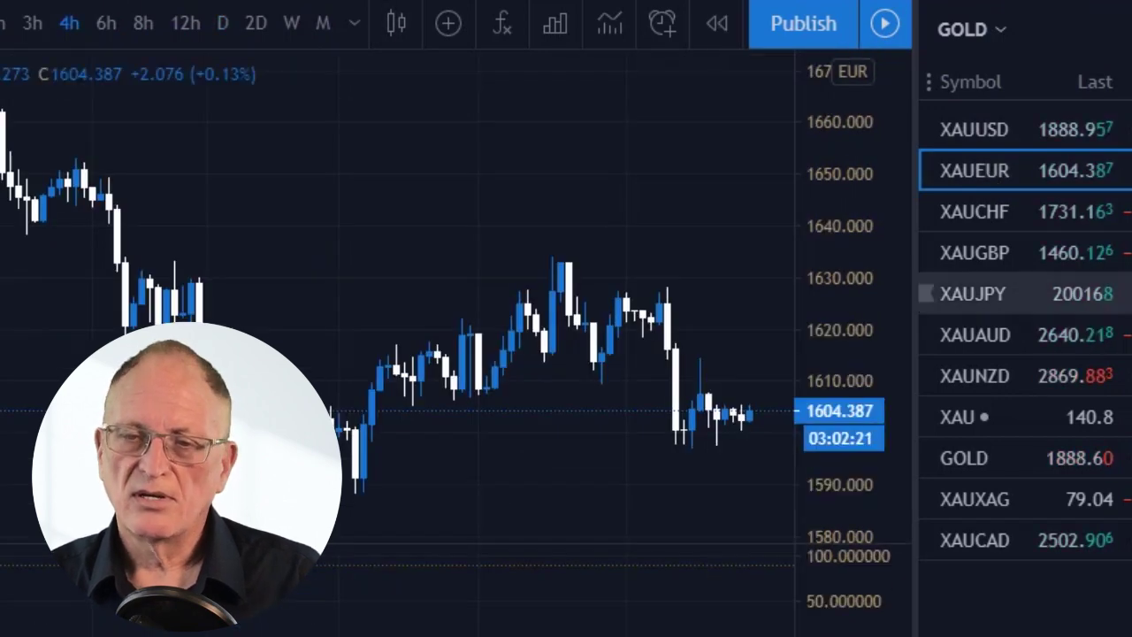
click(9, 23)
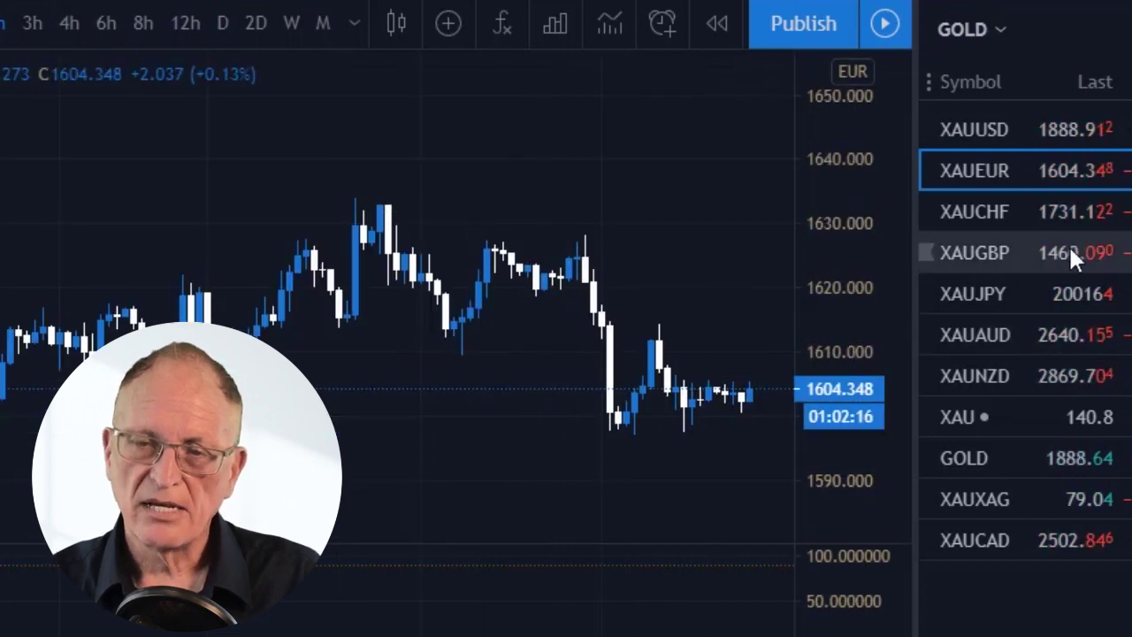
click(973, 209)
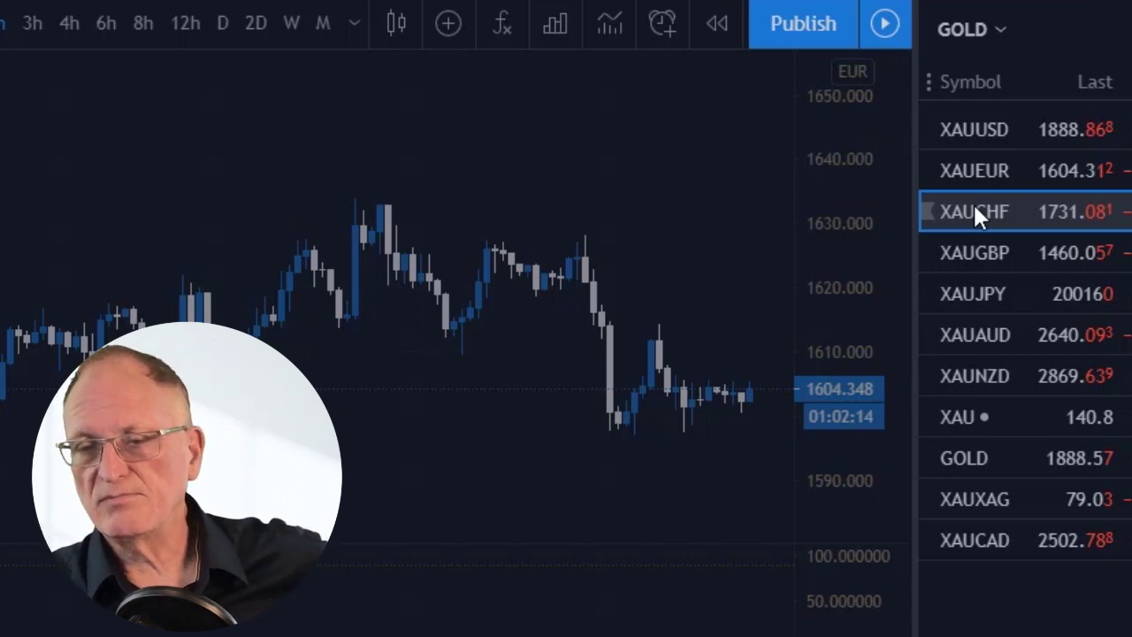
click(973, 212)
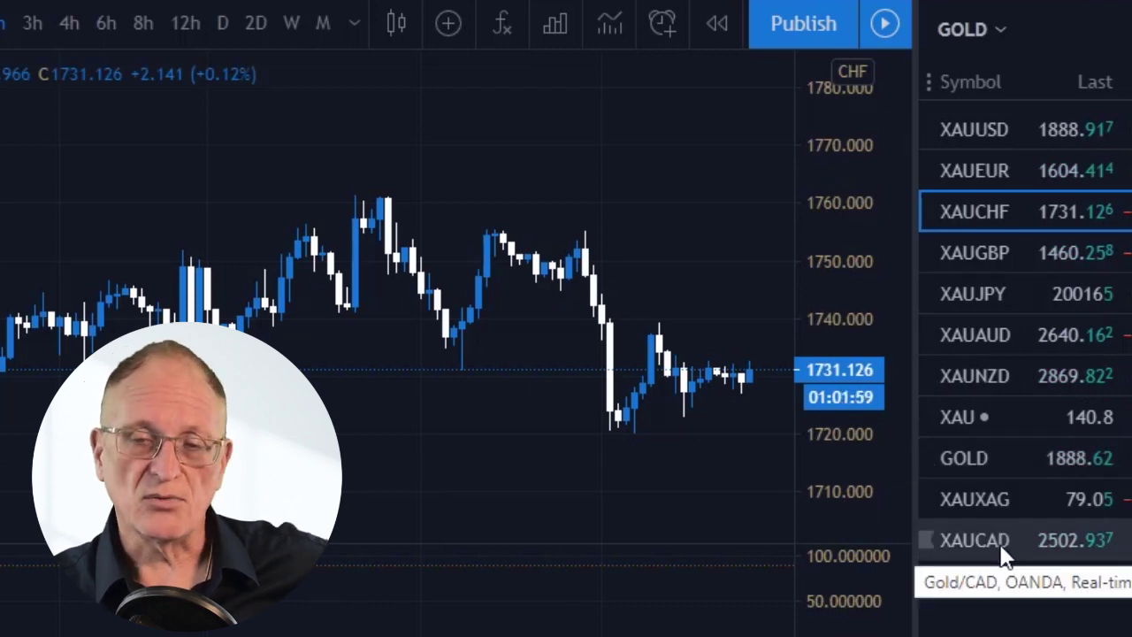